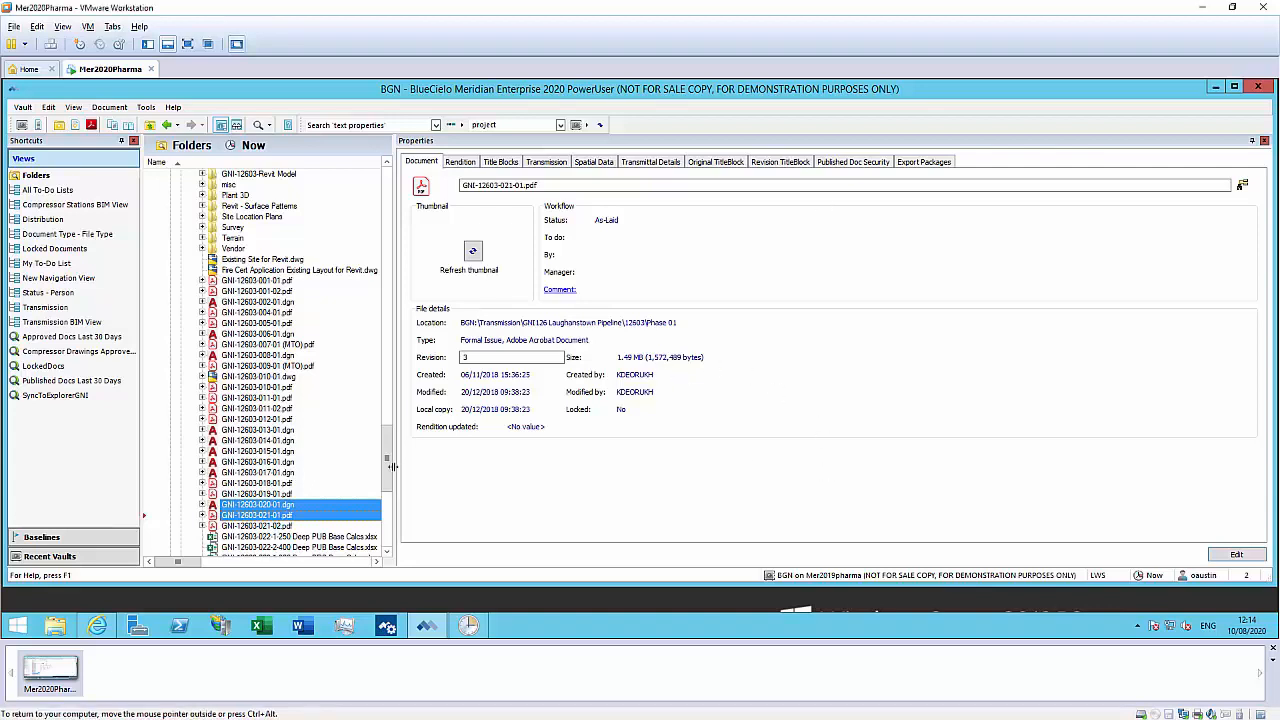
Create project copies of GNI-12603-020-01.dgn and GNI-12603-021-01.pdf in the Projects folder 082020.
mouse_move(389, 474)
mouse_down()
mouse_move(389, 453)
mouse_move(389, 478)
mouse_up()
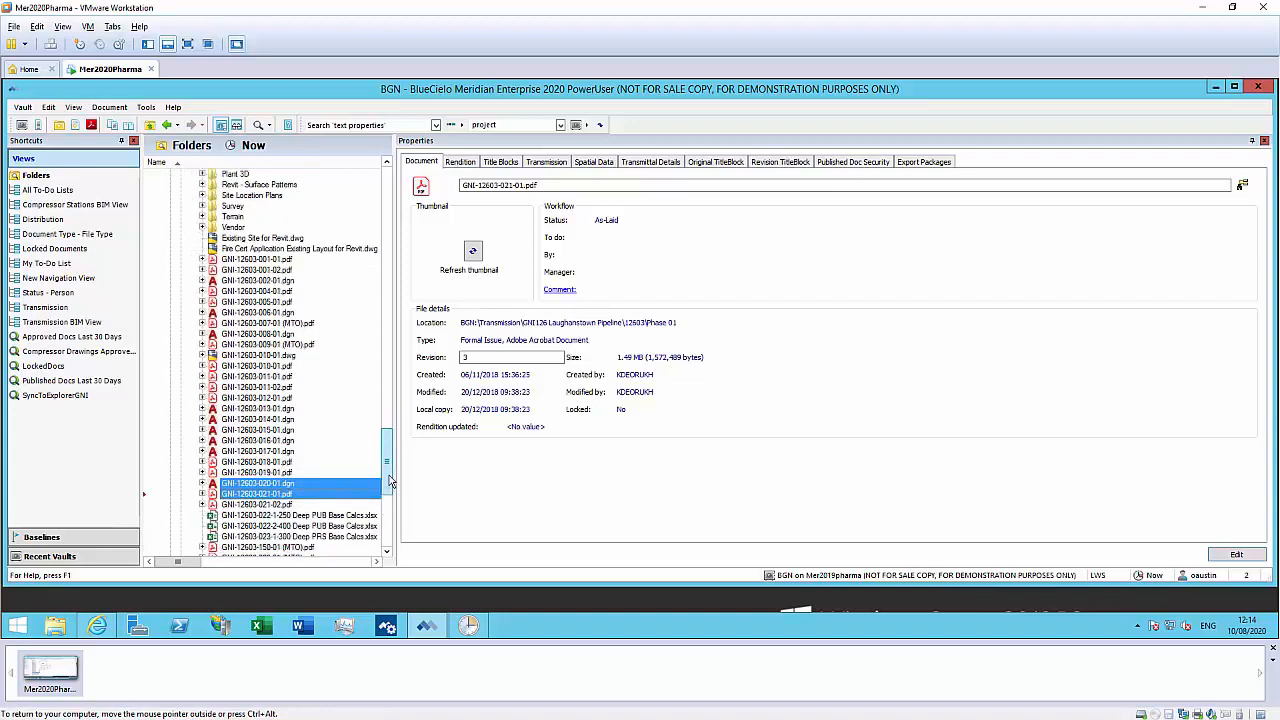
right_click(295, 487)
mouse_move(396, 381)
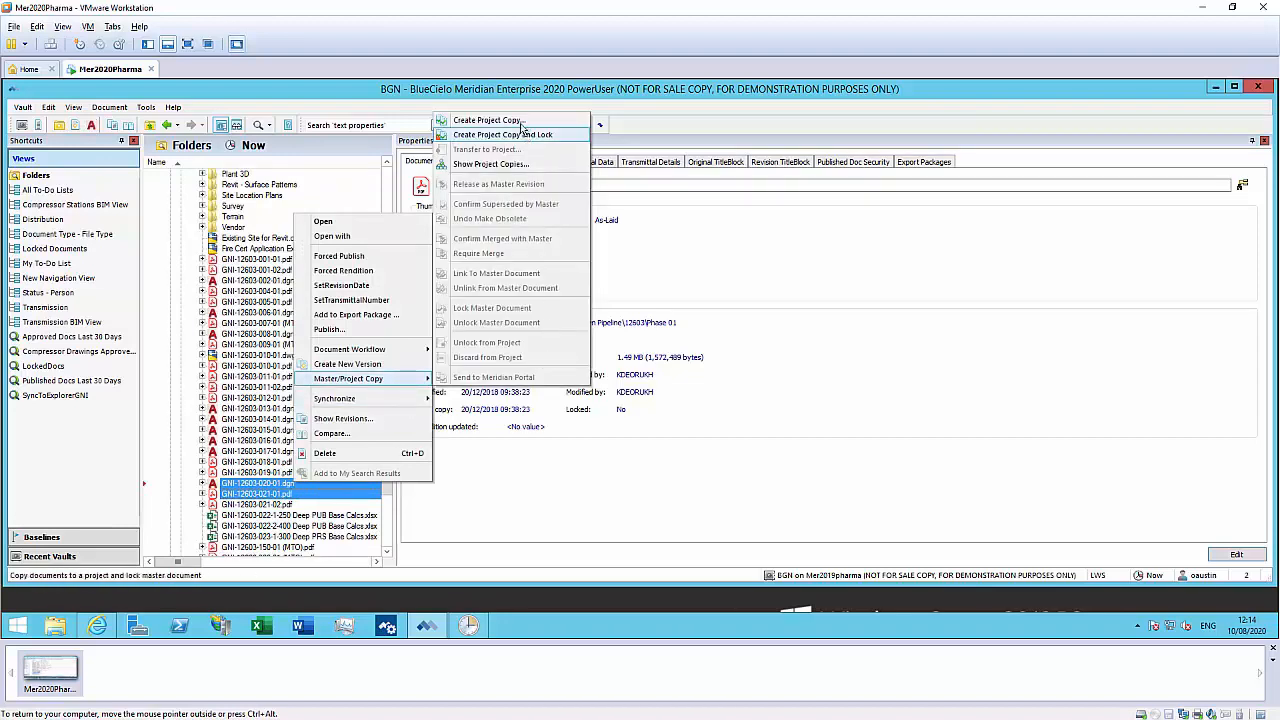
click(488, 120)
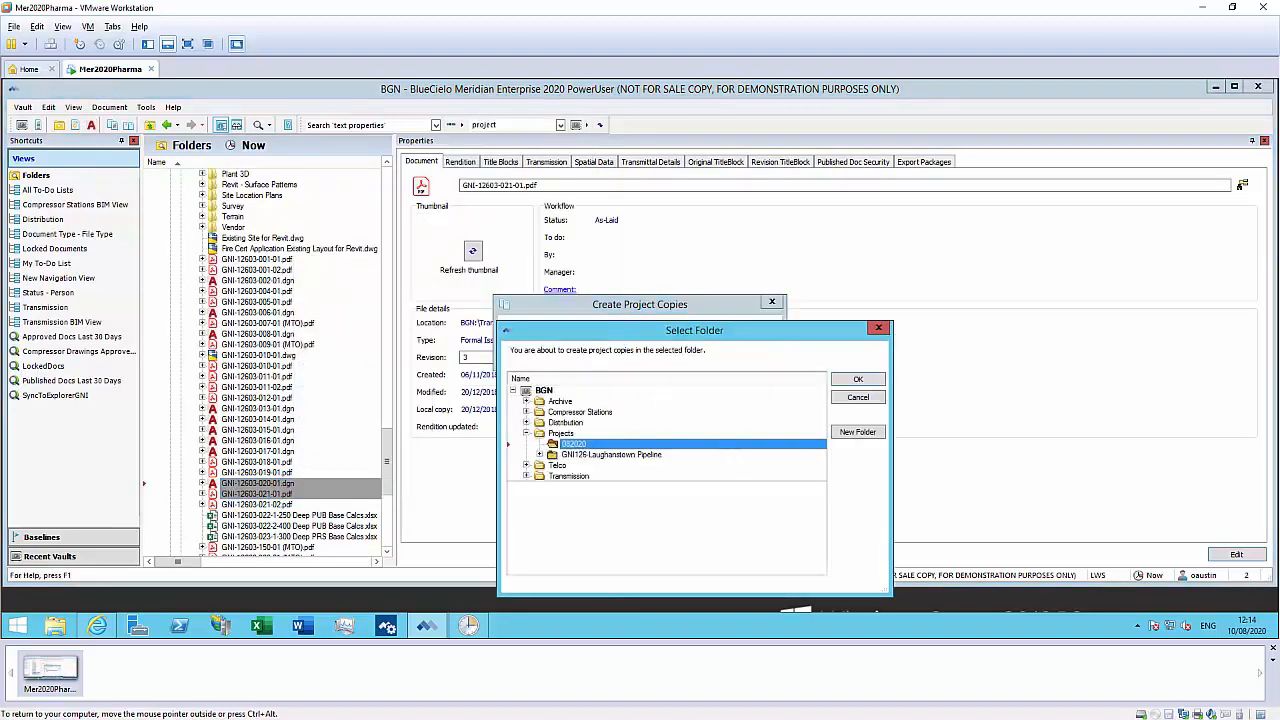
drag(627, 330, 510, 193)
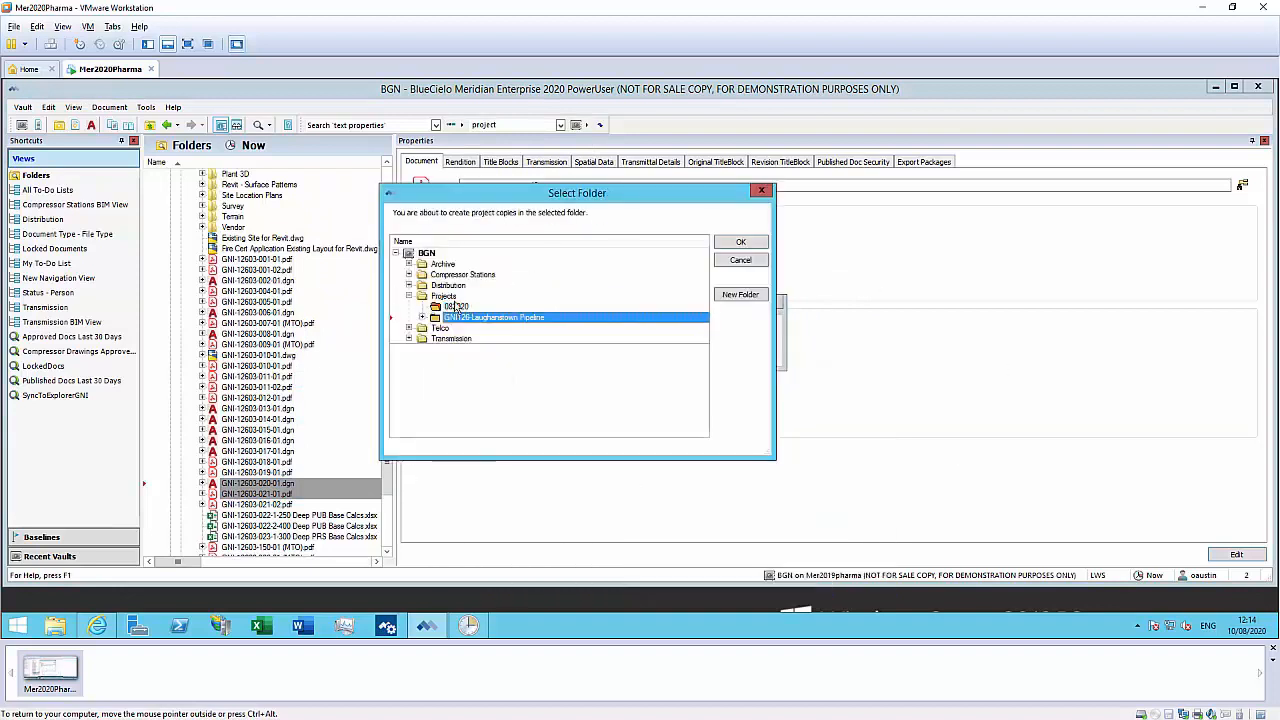
click(742, 245)
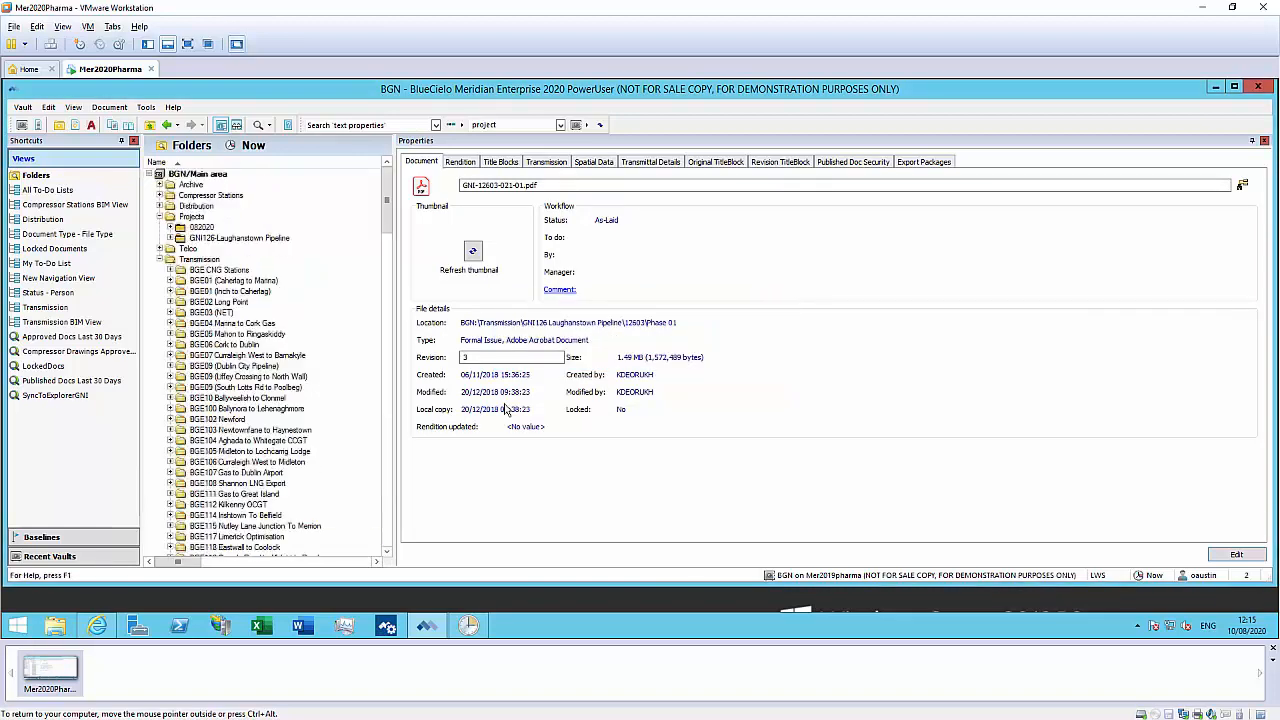
Open project folder 082020 and review the document properties of the copied DGN and PDF files.
click(204, 229)
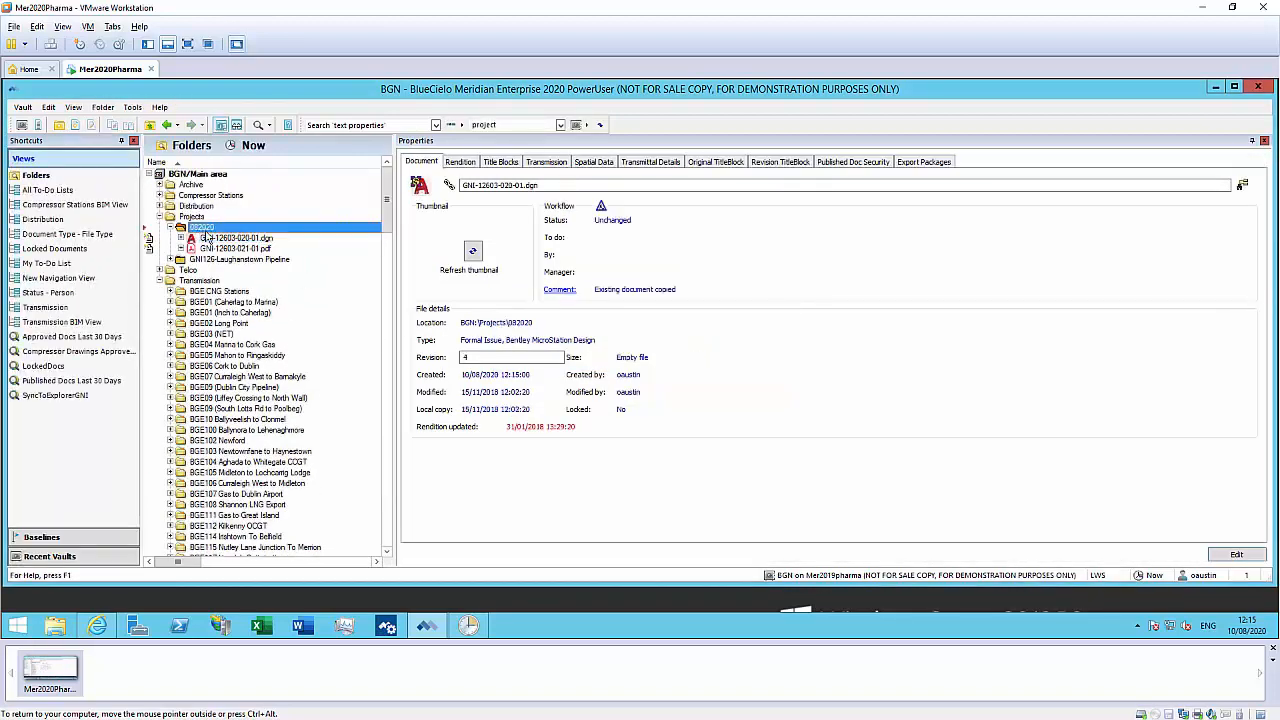
click(210, 238)
click(224, 249)
click(228, 238)
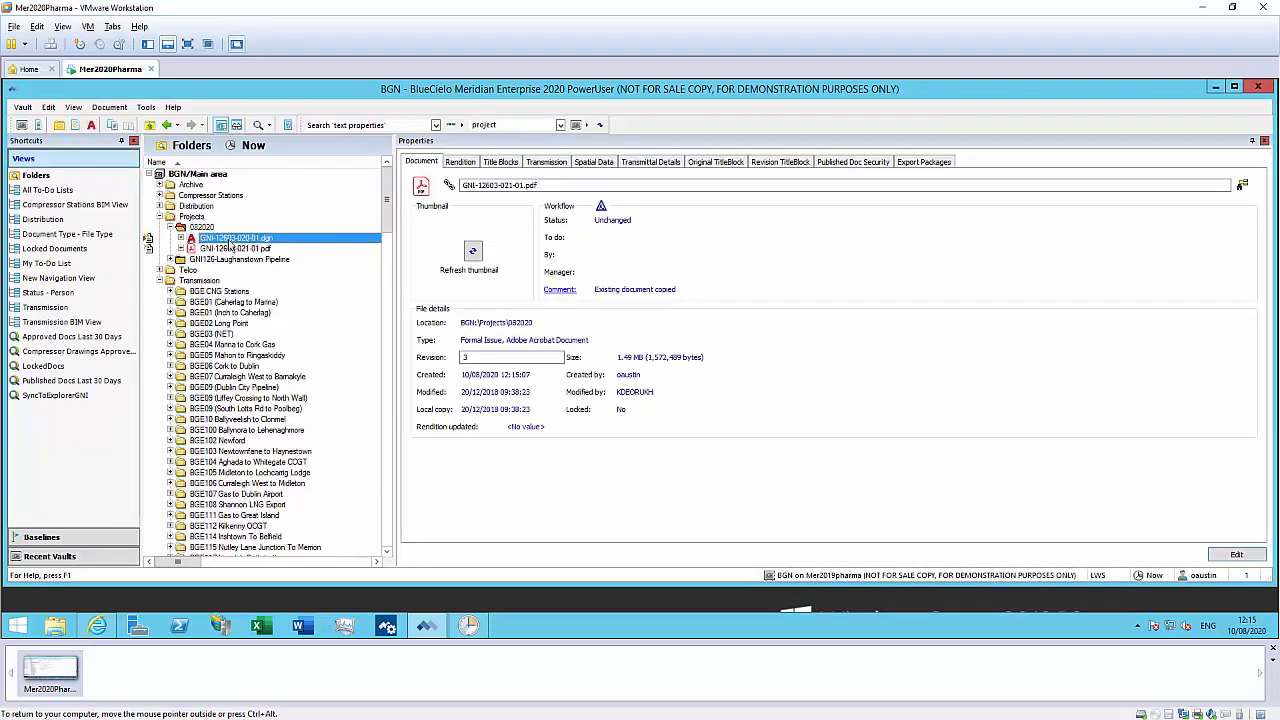
click(231, 249)
click(210, 238)
click(202, 227)
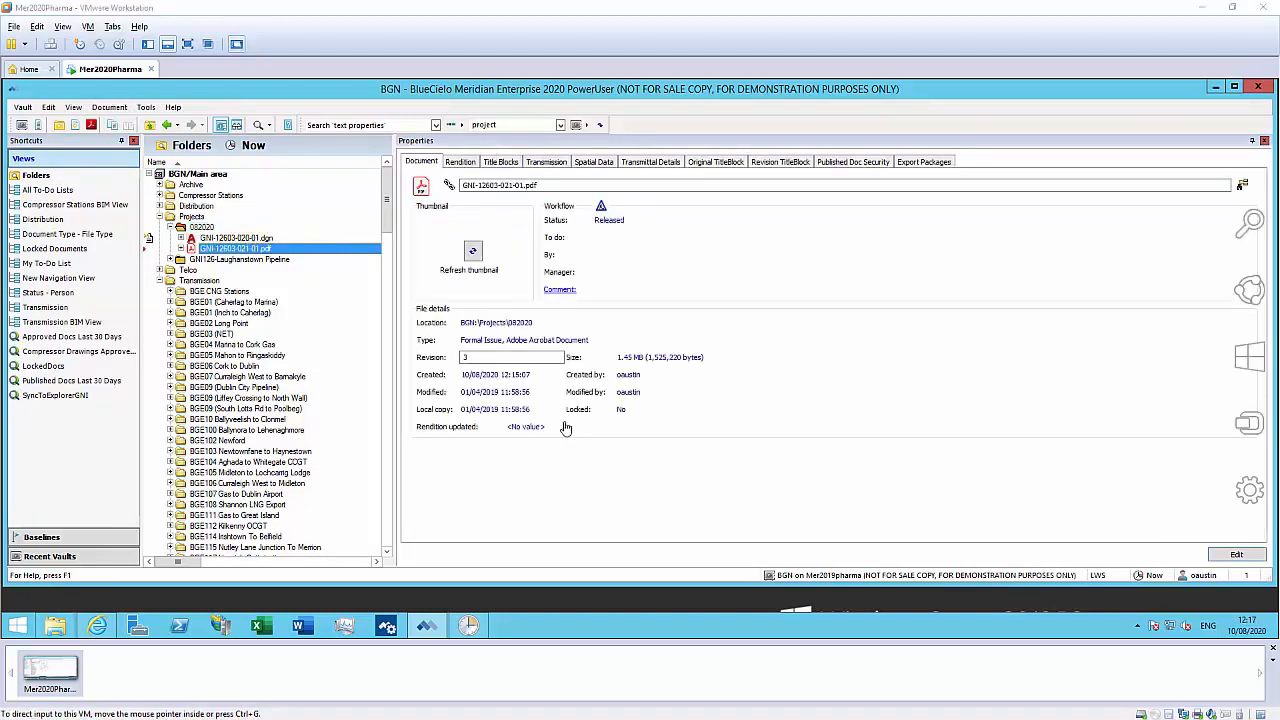
Send both 082020 project copies to Meridian Portal for revision, with Portal Contractor as recipient and package description "Hi, please update.".
ctrl+click(240, 239)
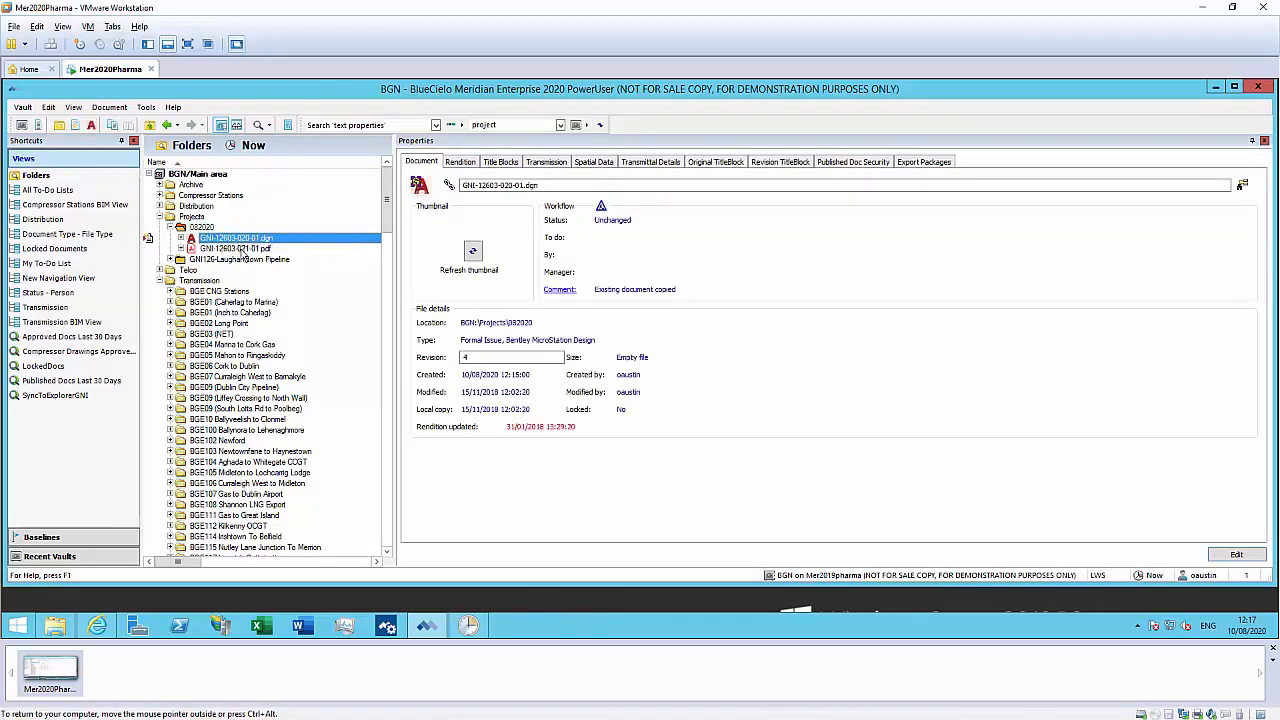
right_click(242, 254)
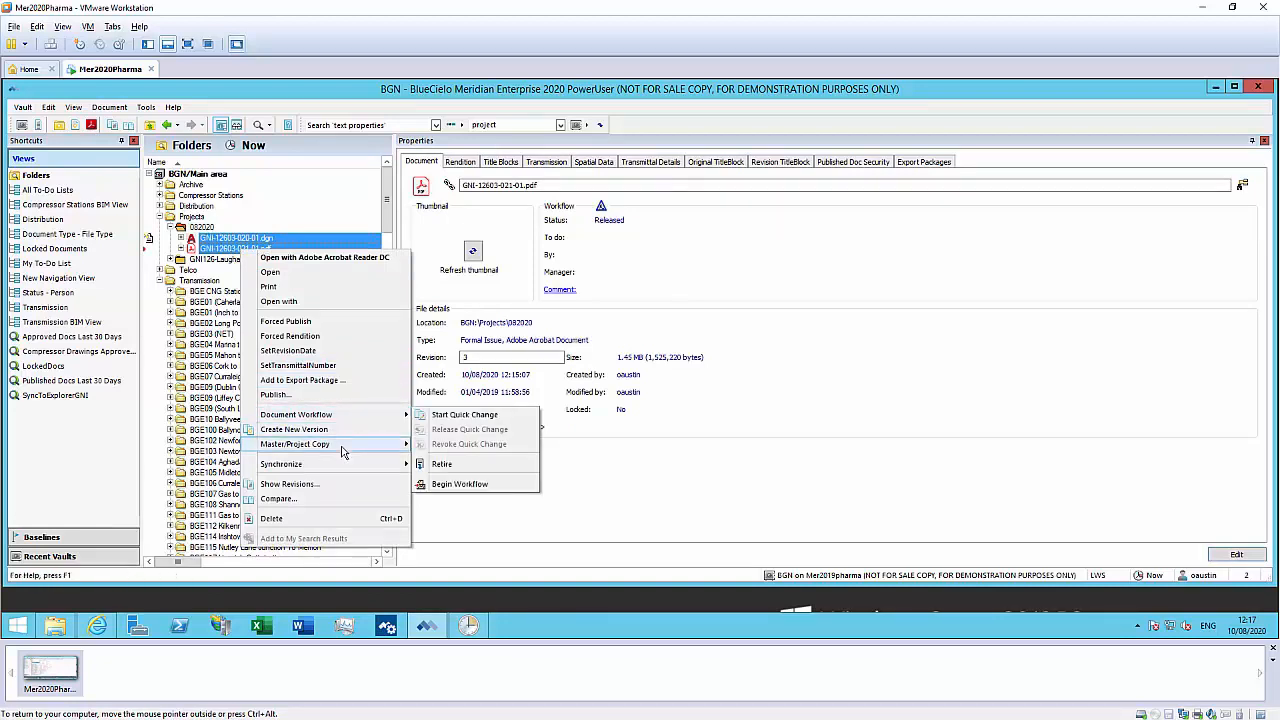
mouse_move(342, 449)
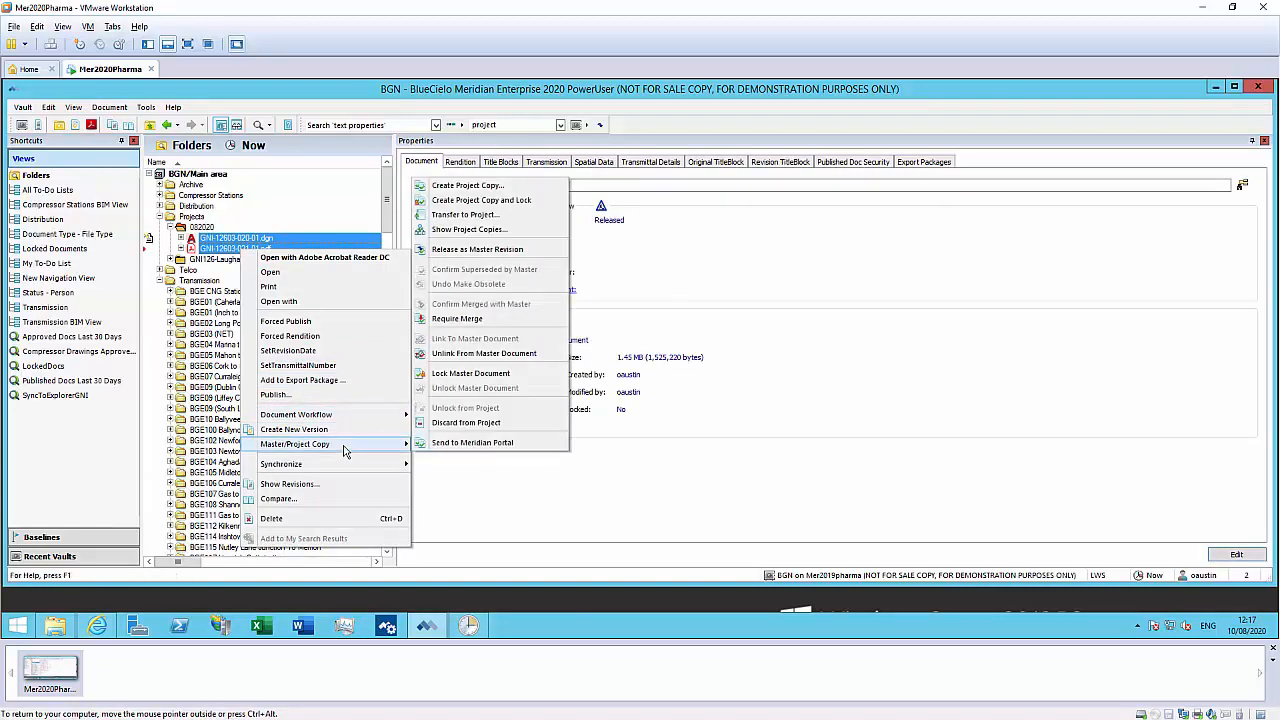
click(490, 451)
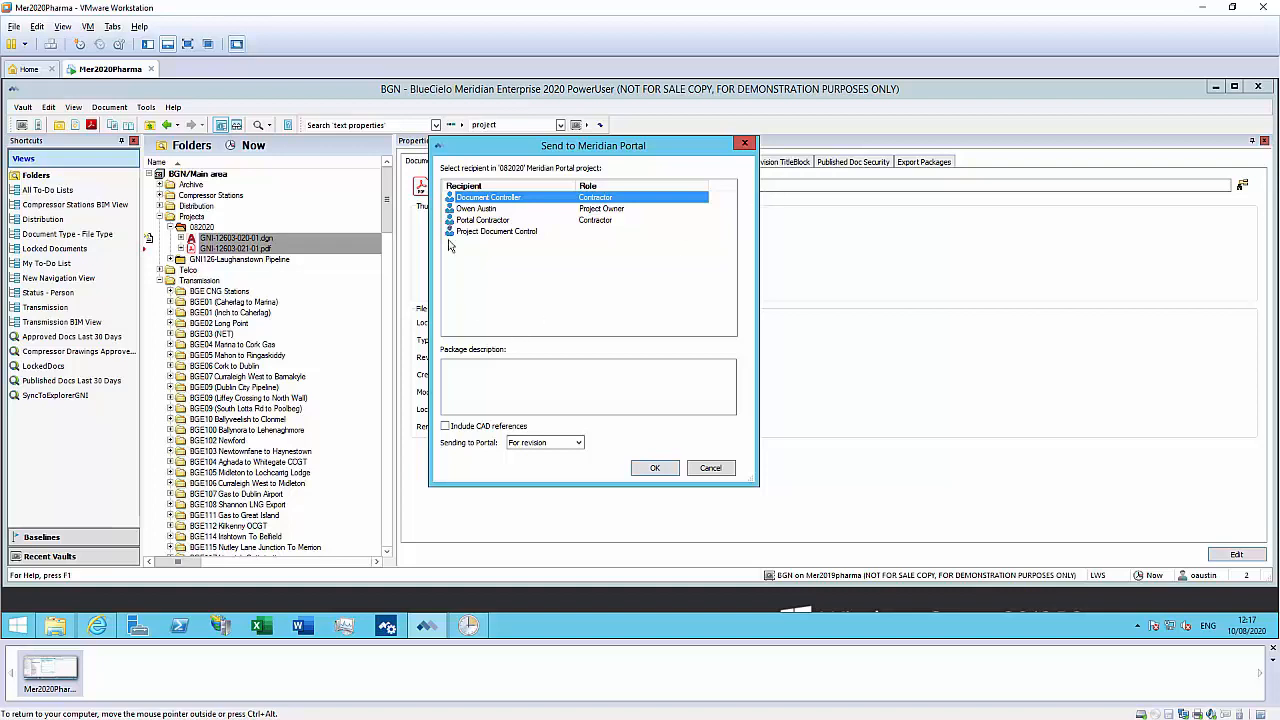
click(519, 222)
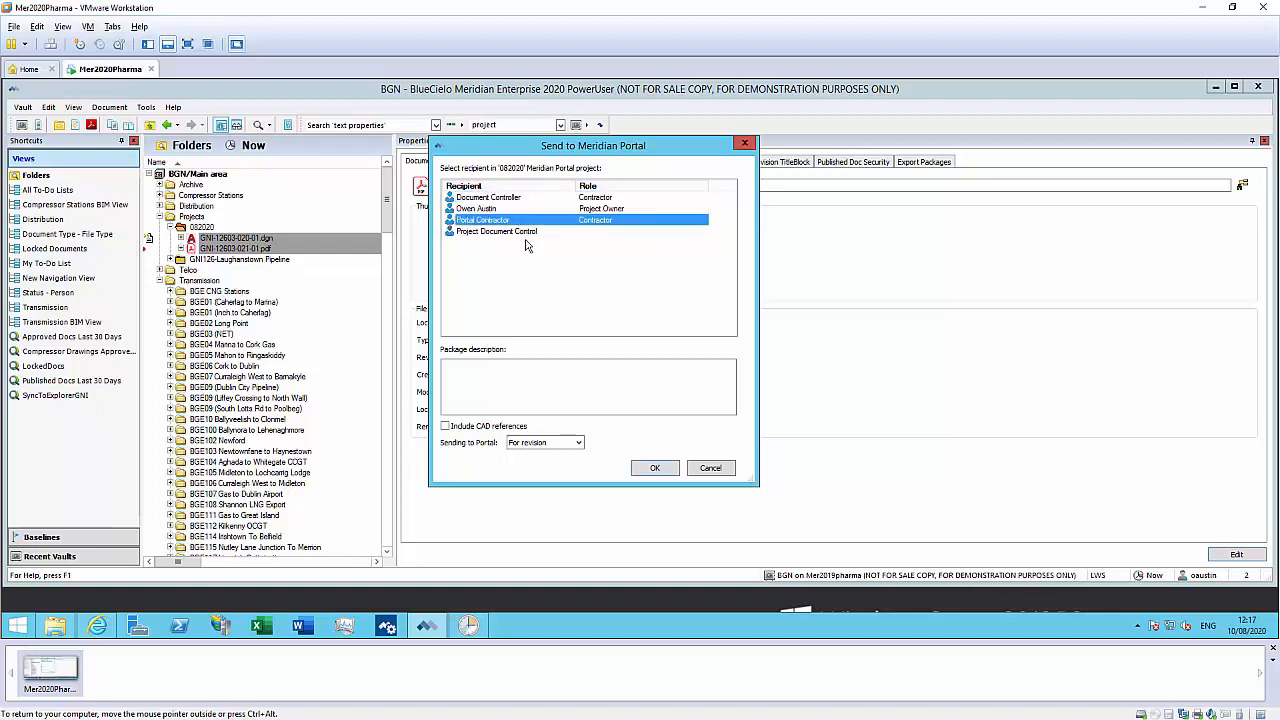
click(560, 386)
text(Hi, pleas)
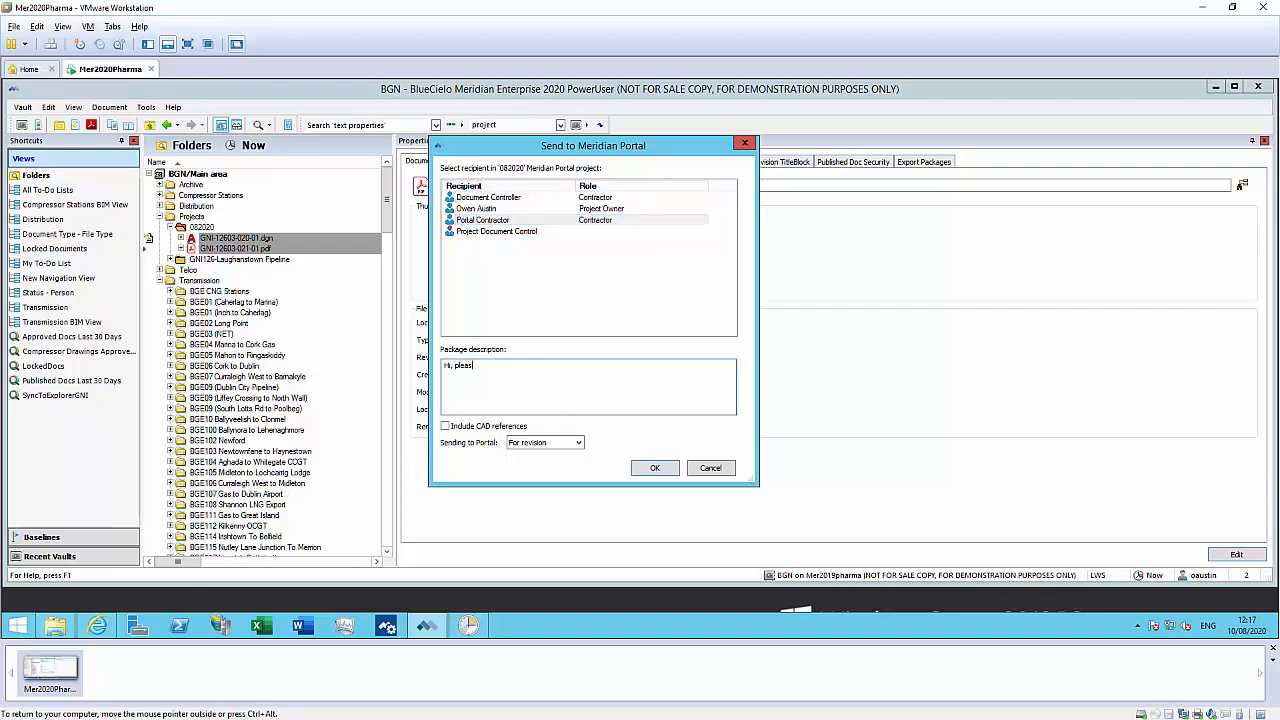
text(e update.)
click(560, 443)
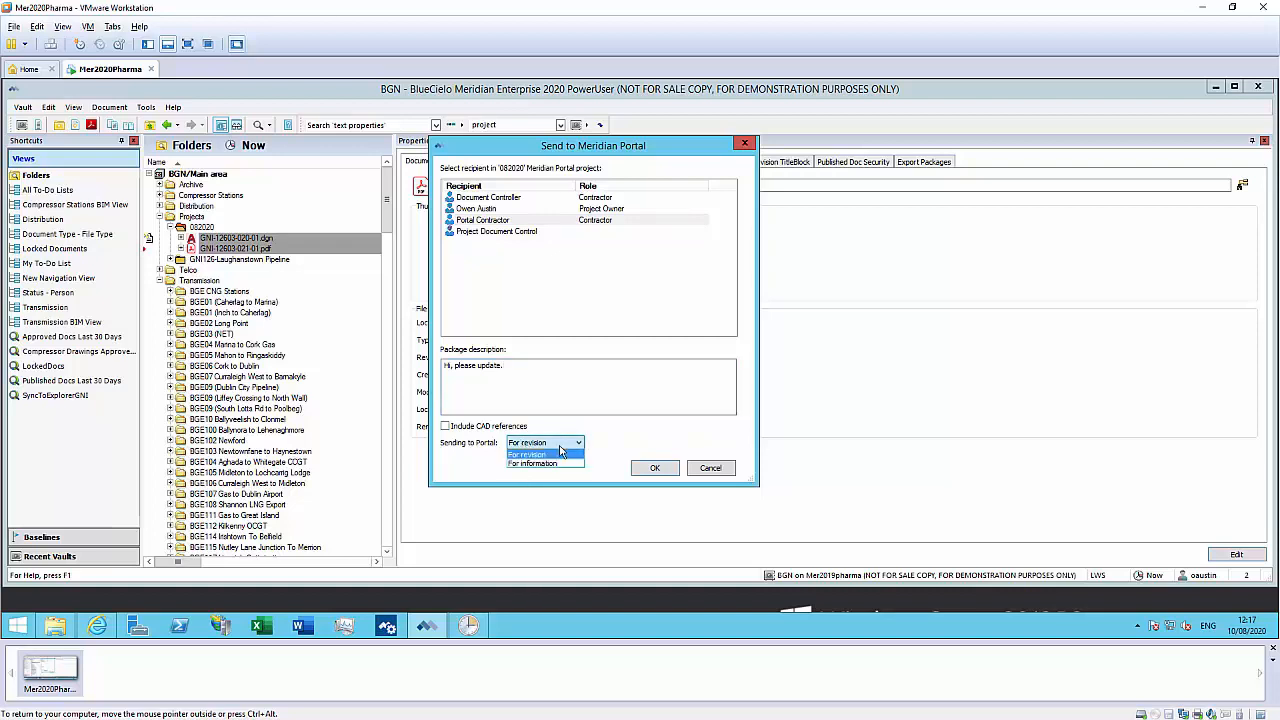
click(550, 455)
click(655, 468)
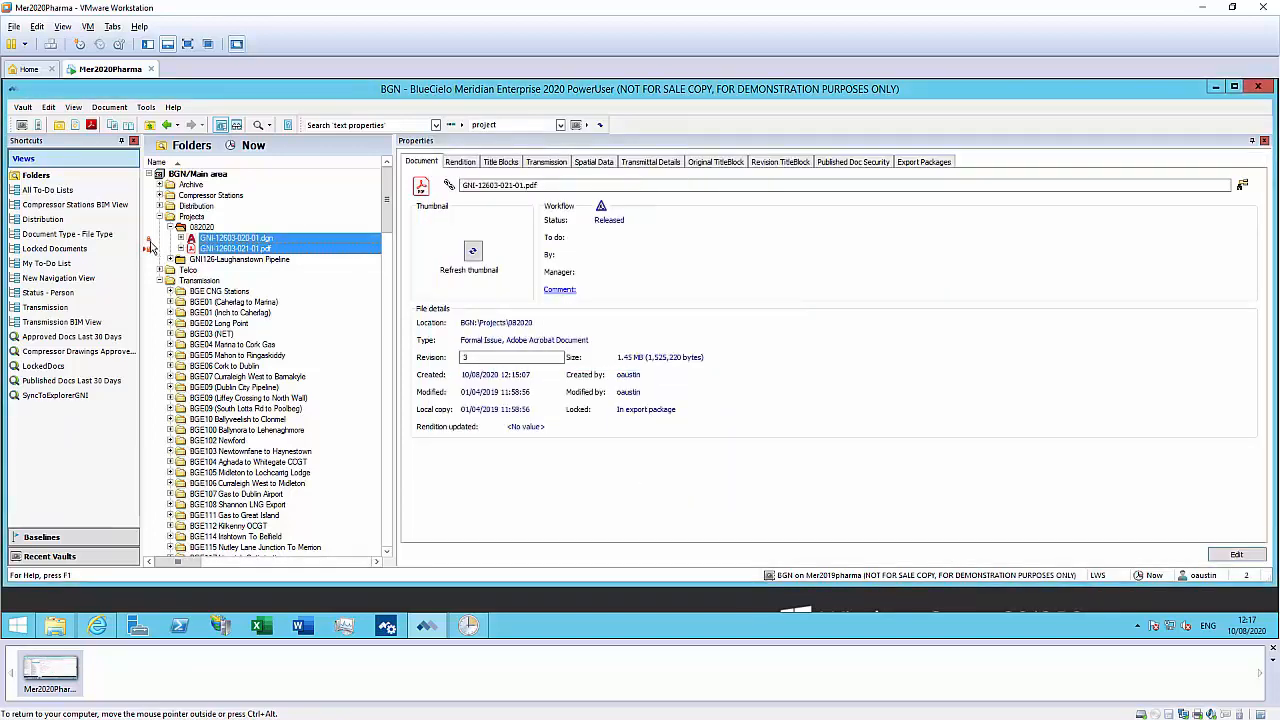
Check the lock state of the sent documents and the status of their export package, narrowing the package Name column.
mouse_move(149, 244)
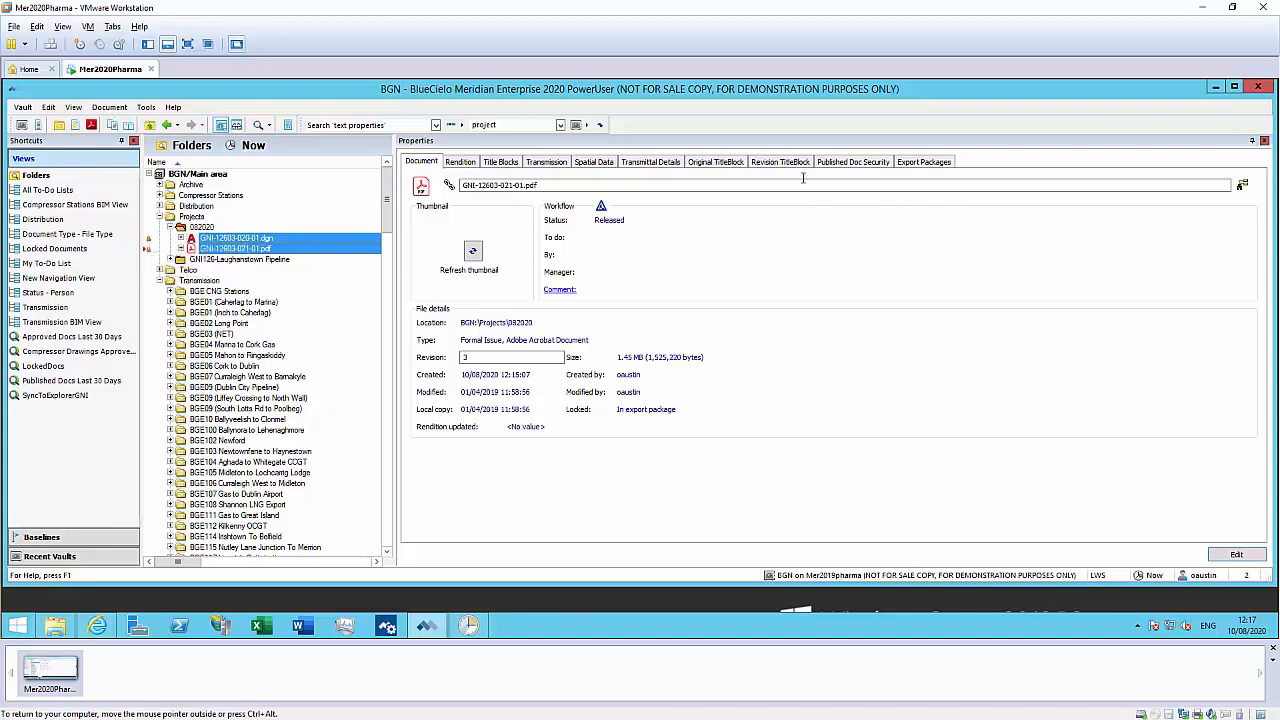
click(922, 162)
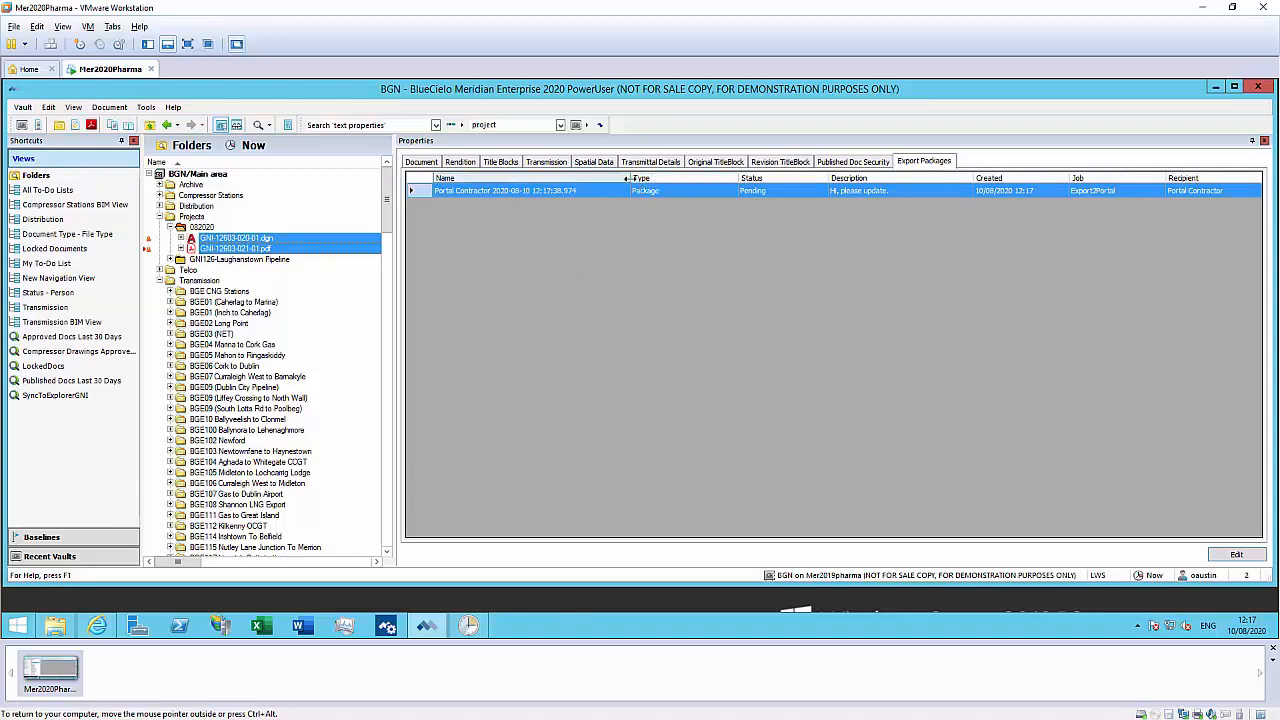
drag(628, 178, 578, 178)
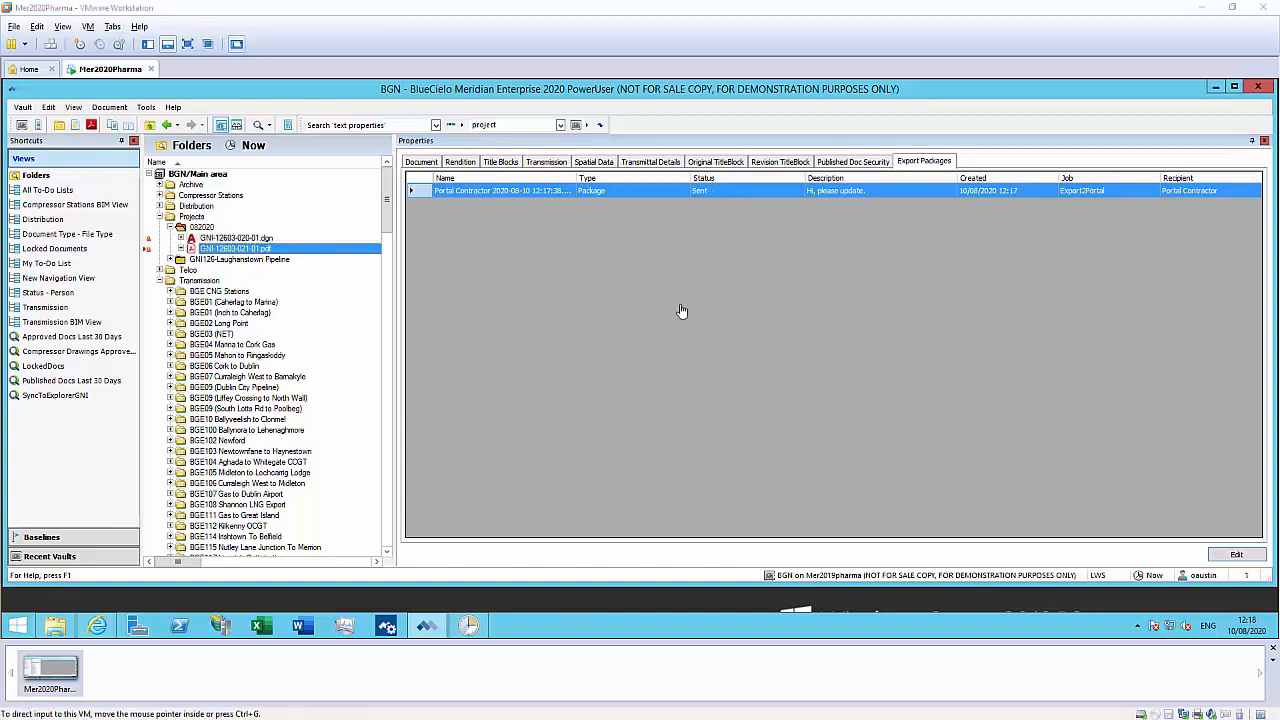
click(248, 257)
click(245, 248)
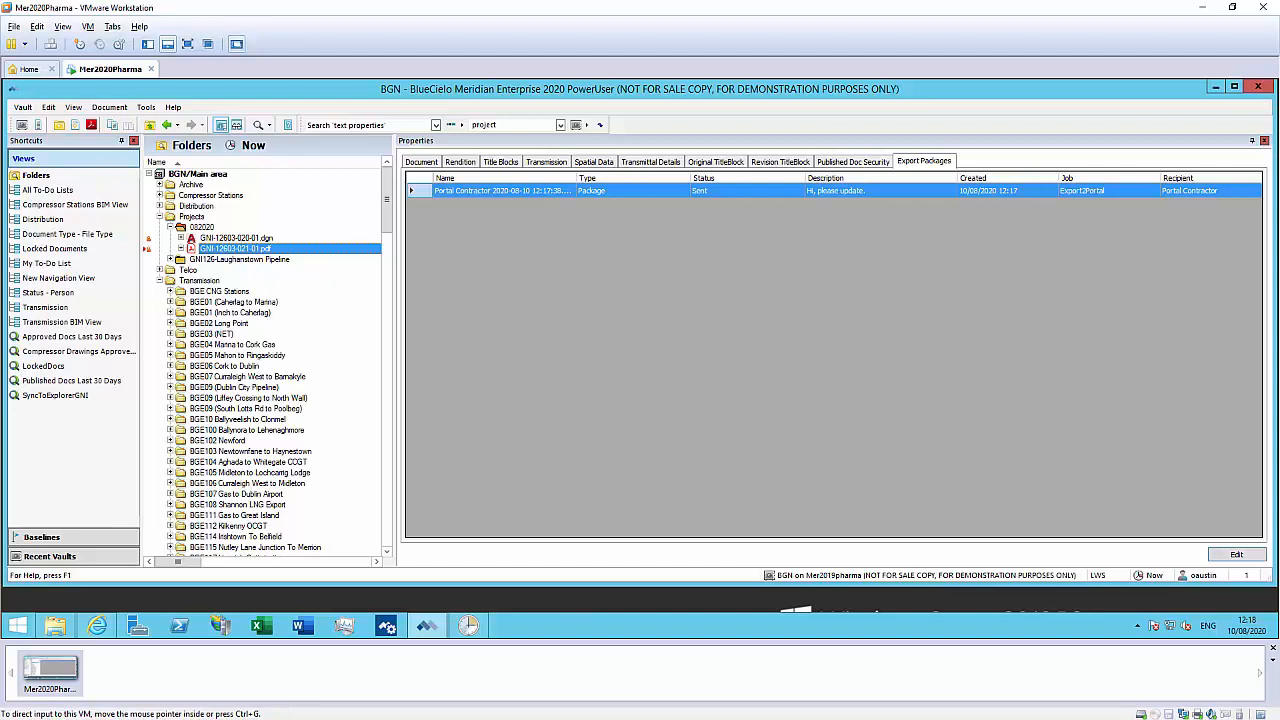
key(alt+Tab)
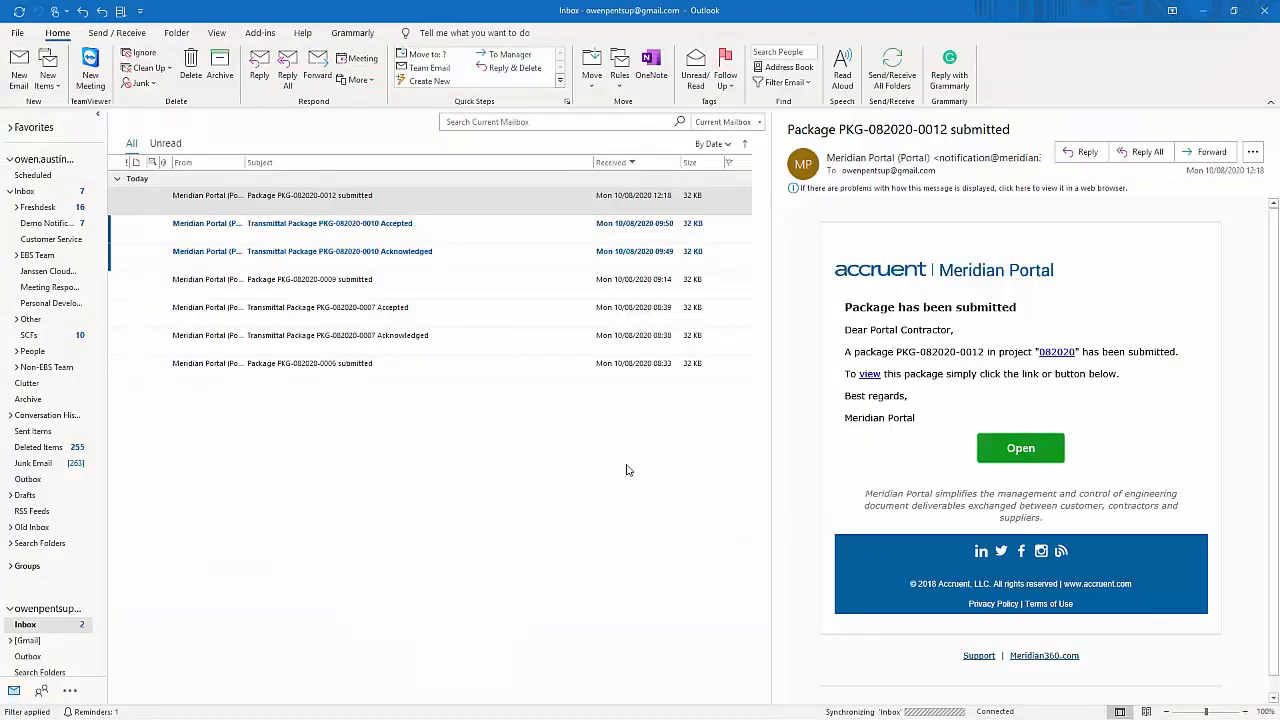
click(585, 476)
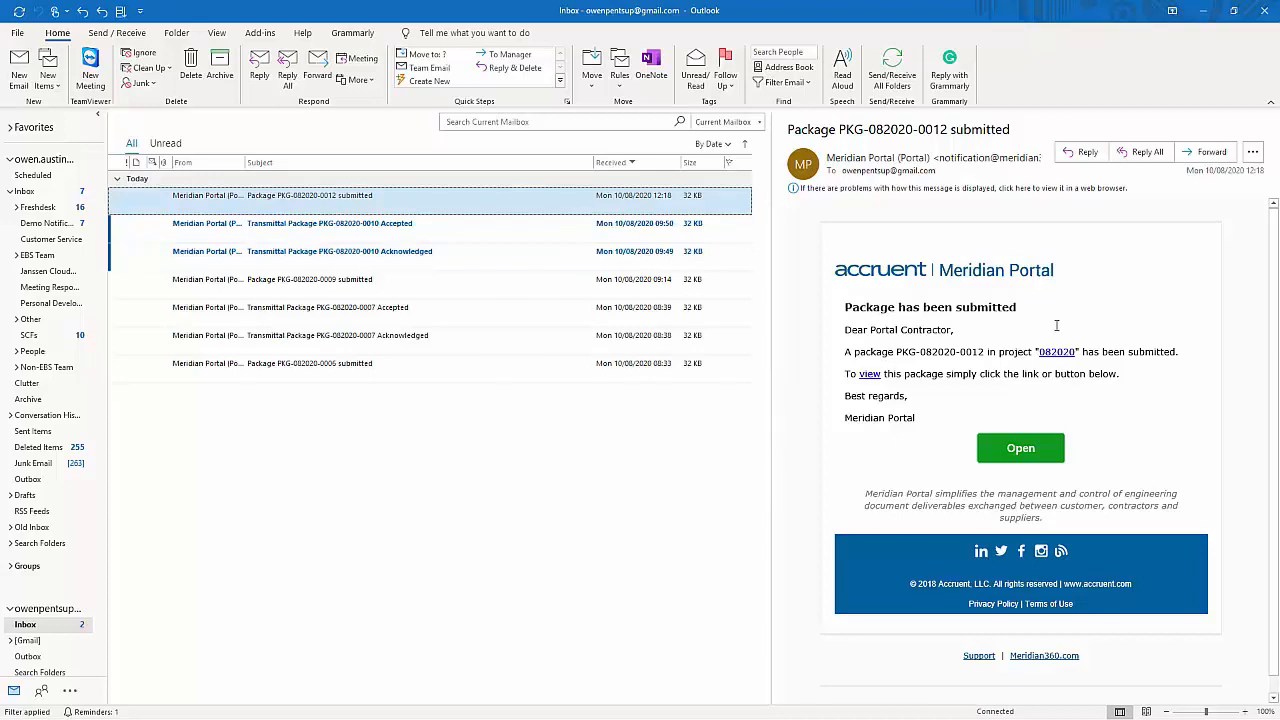
click(1021, 449)
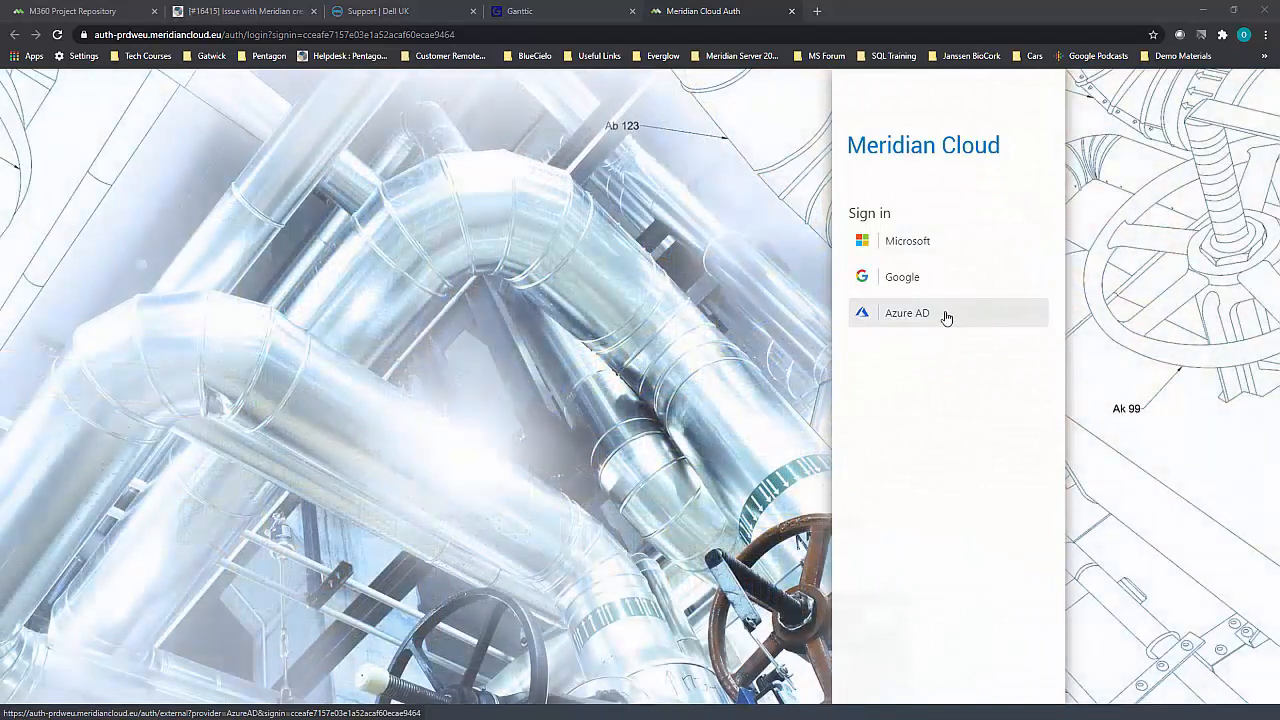
click(929, 282)
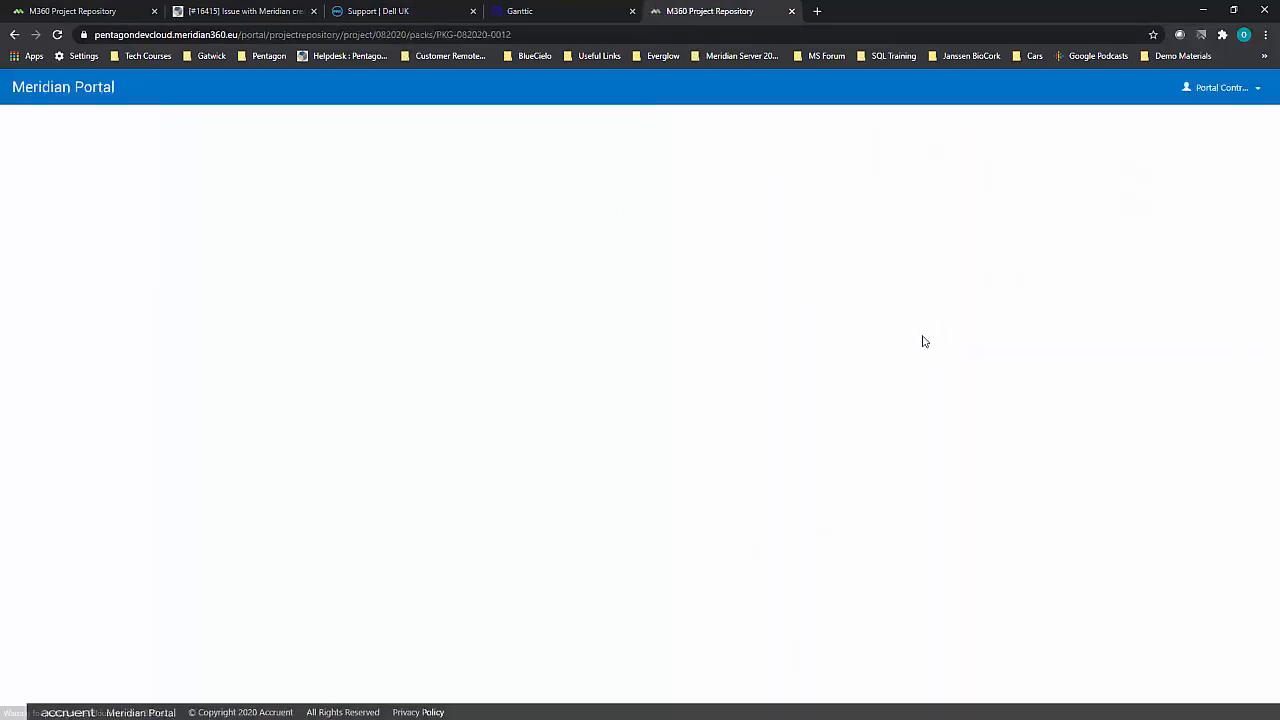
click(1230, 92)
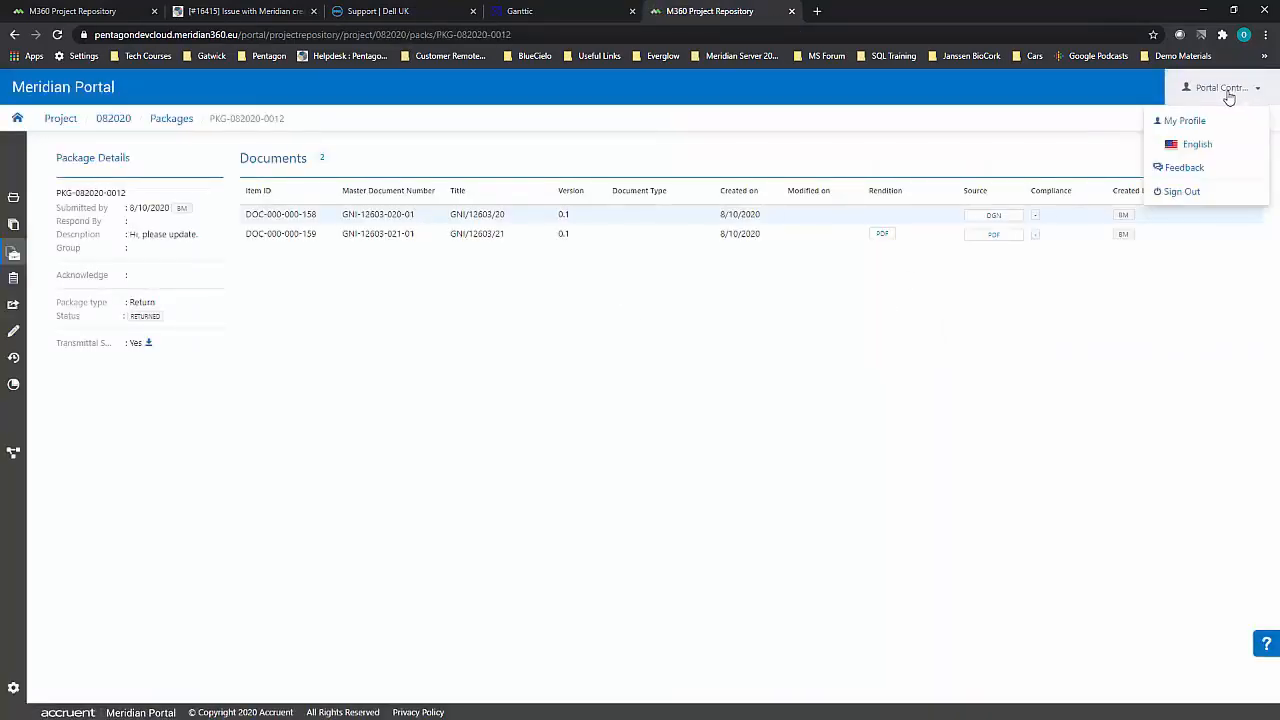
click(1255, 95)
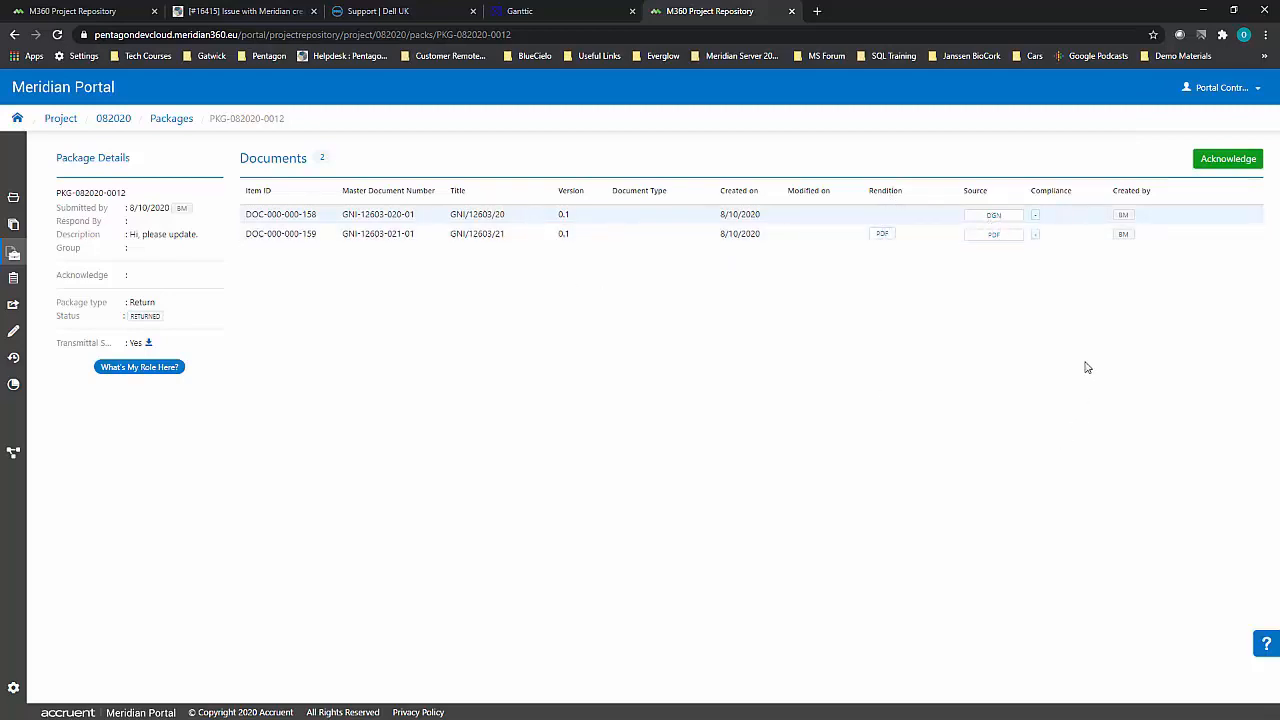
click(1222, 163)
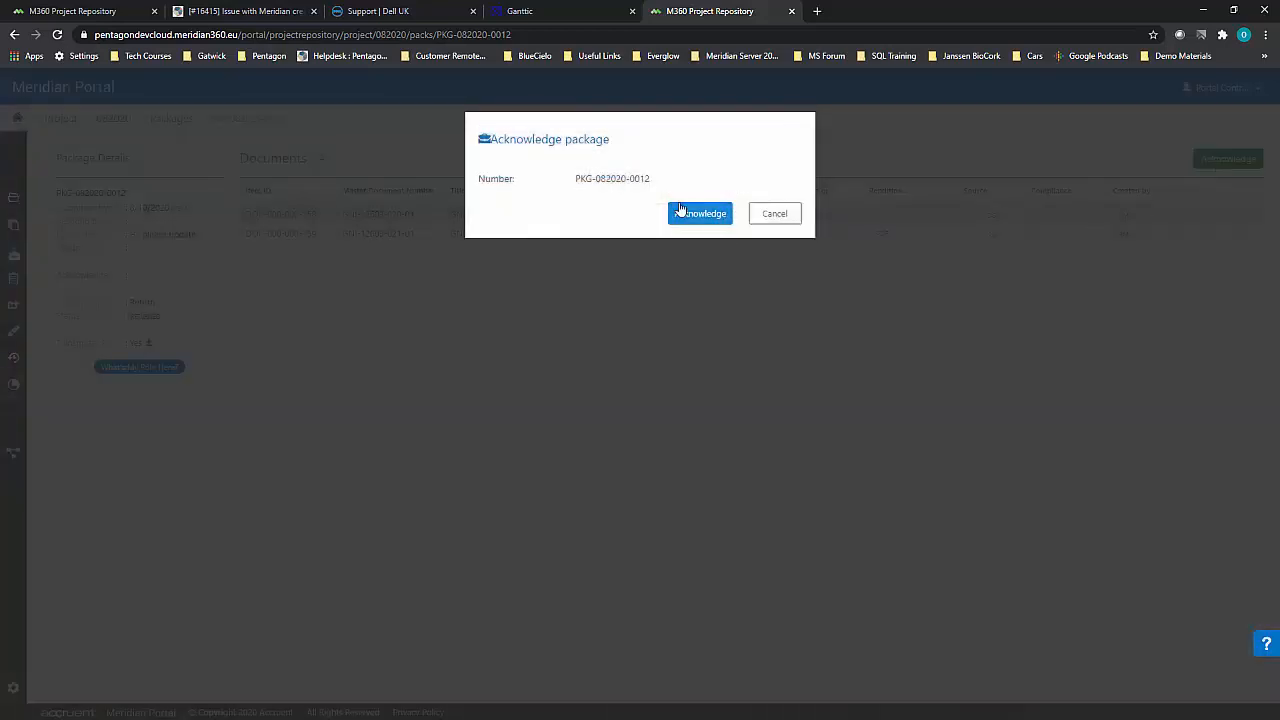
click(702, 211)
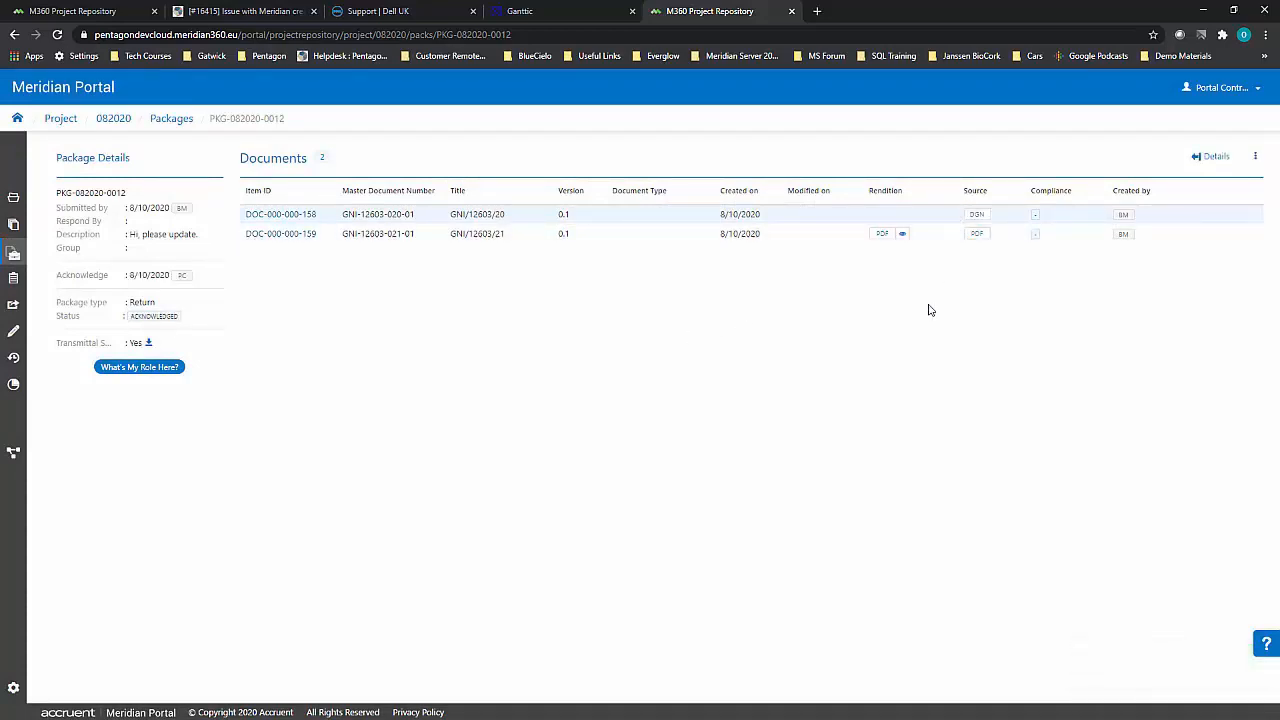
Review the properties, details and compliance checks of both documents in the package, and close the details view.
click(1213, 160)
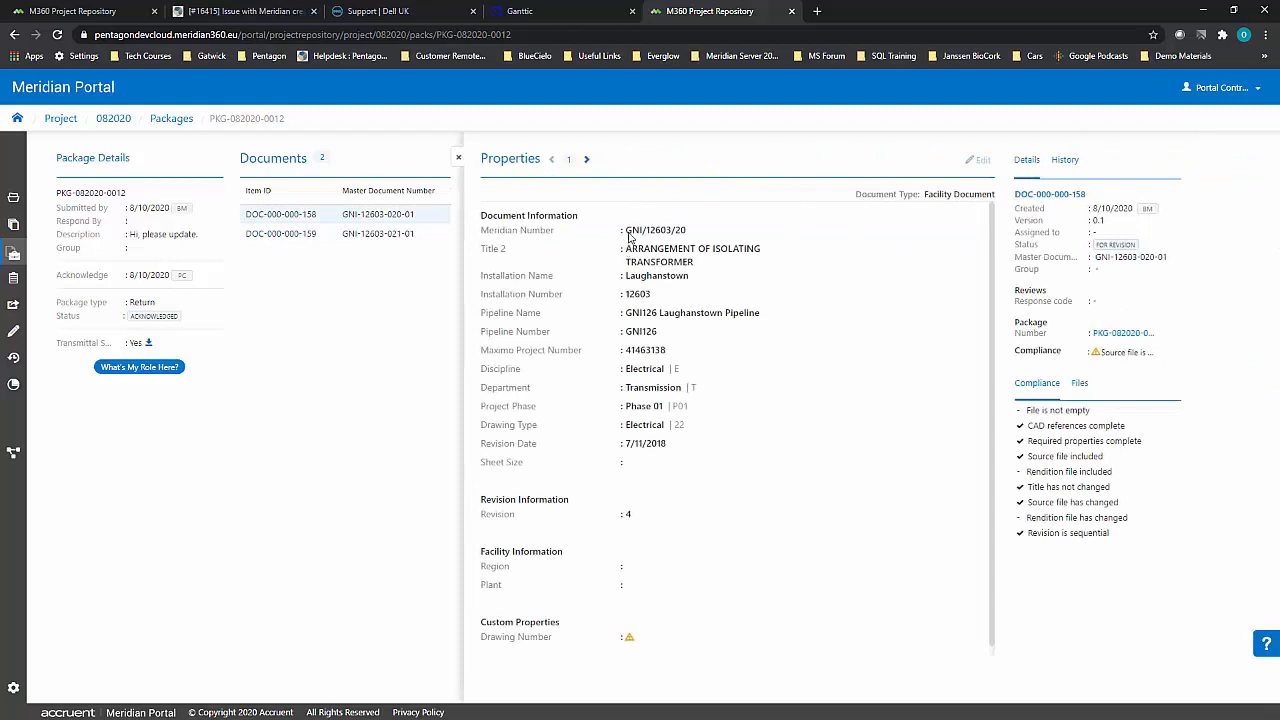
drag(631, 230, 740, 467)
click(740, 467)
click(587, 160)
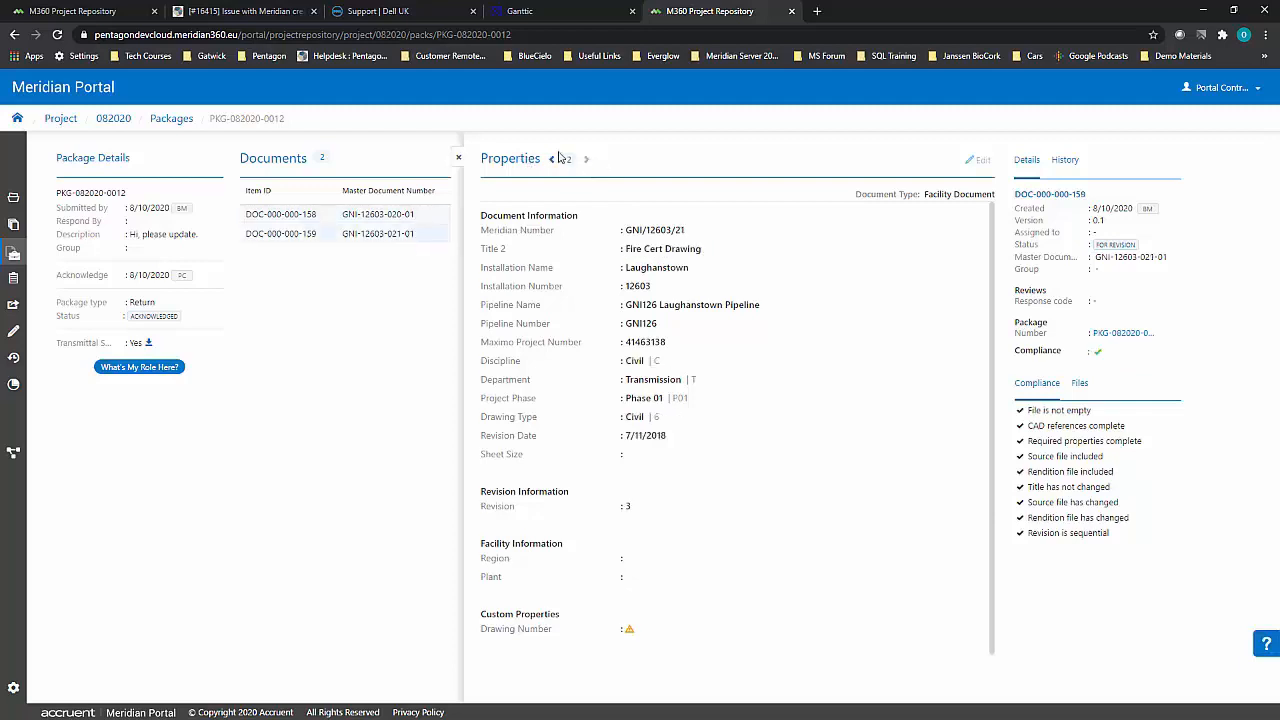
click(552, 159)
click(458, 157)
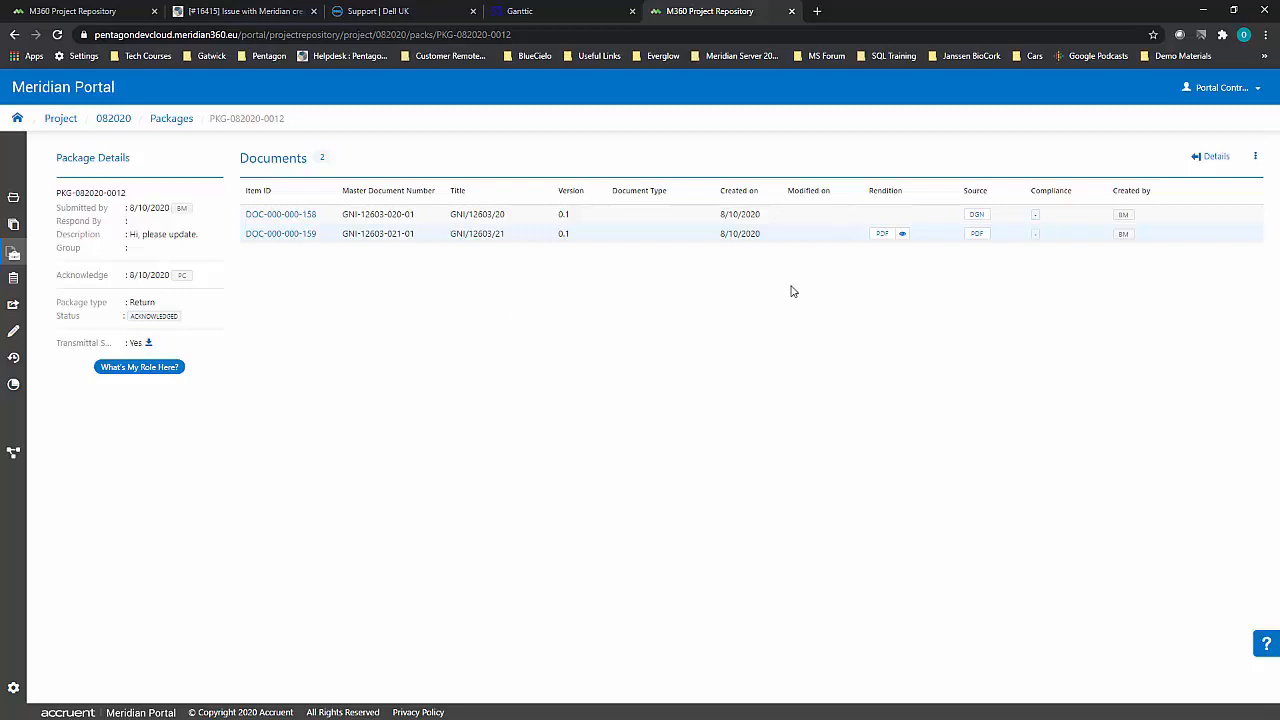
click(904, 237)
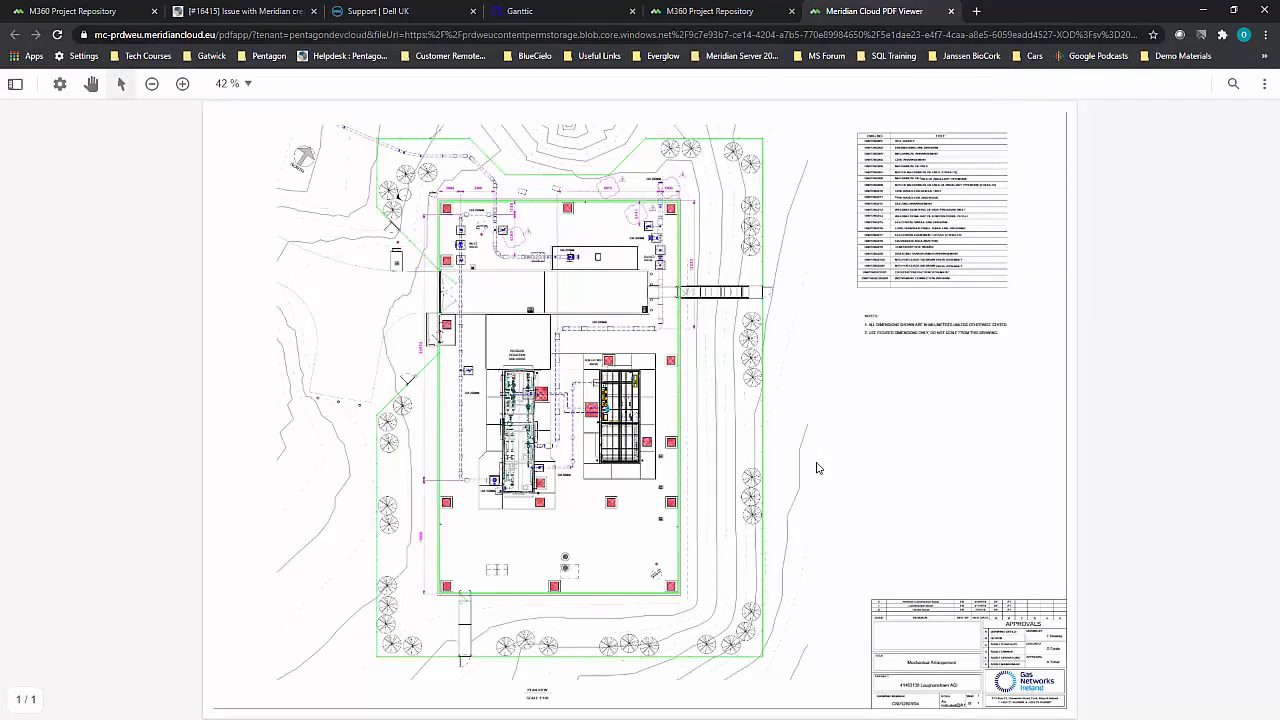
click(1266, 87)
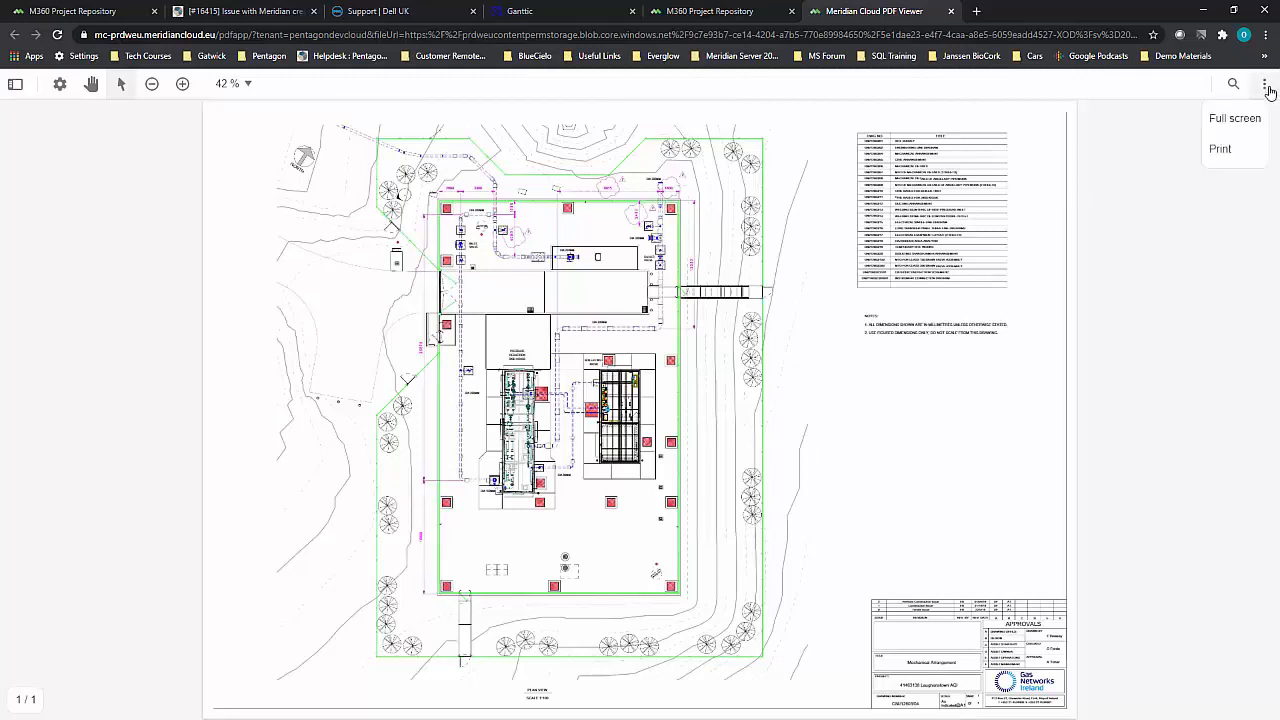
click(15, 85)
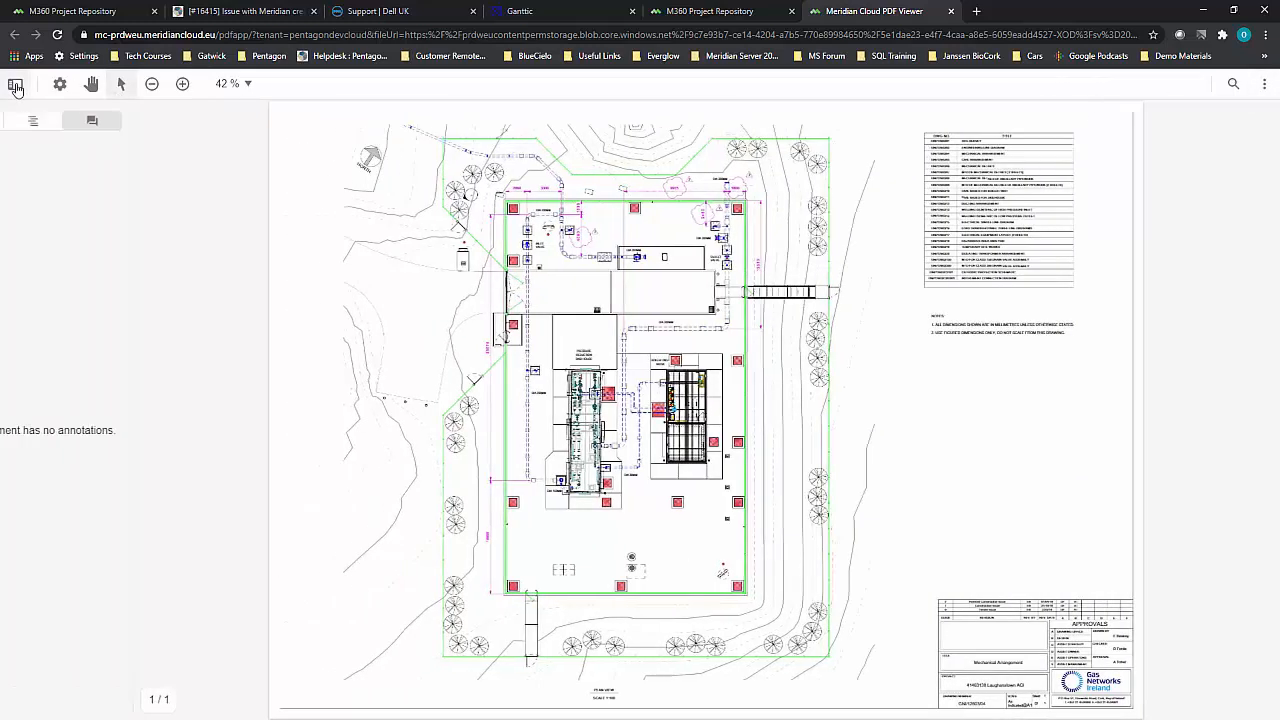
click(59, 88)
click(92, 88)
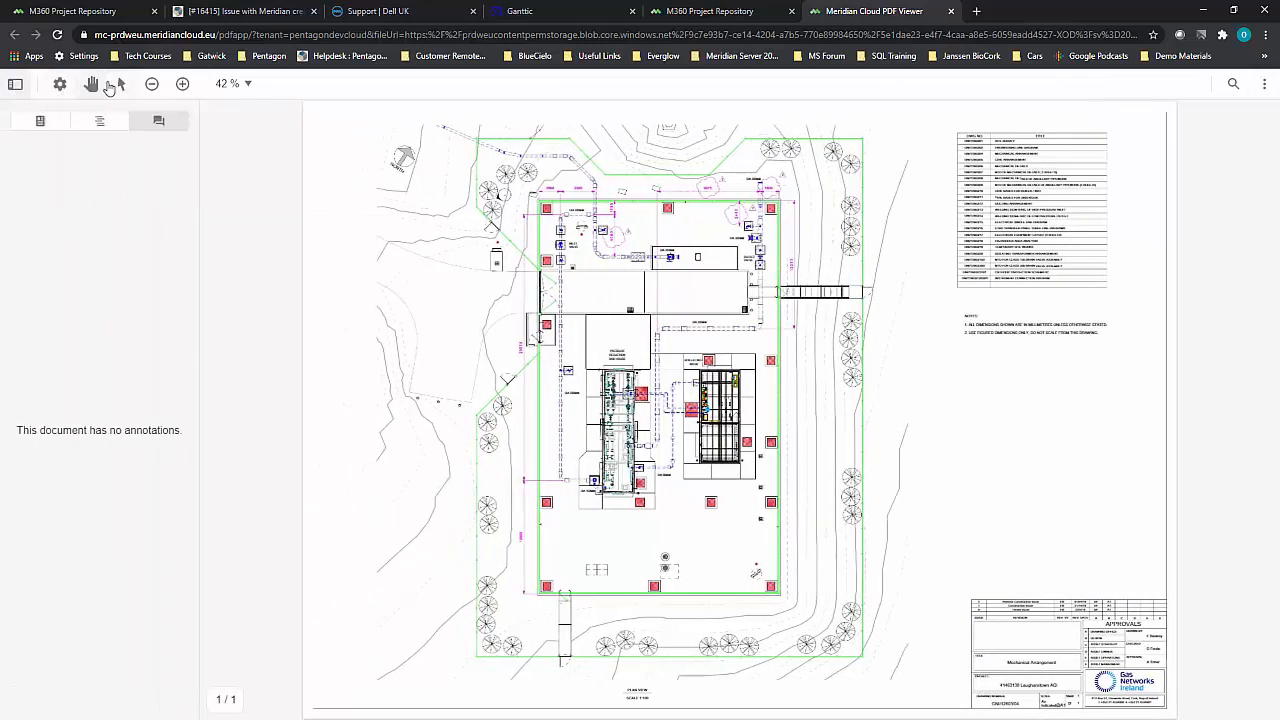
Look at the PDF viewer's search and additional options and close the viewer.
click(1234, 84)
click(1263, 87)
click(1263, 87)
click(950, 11)
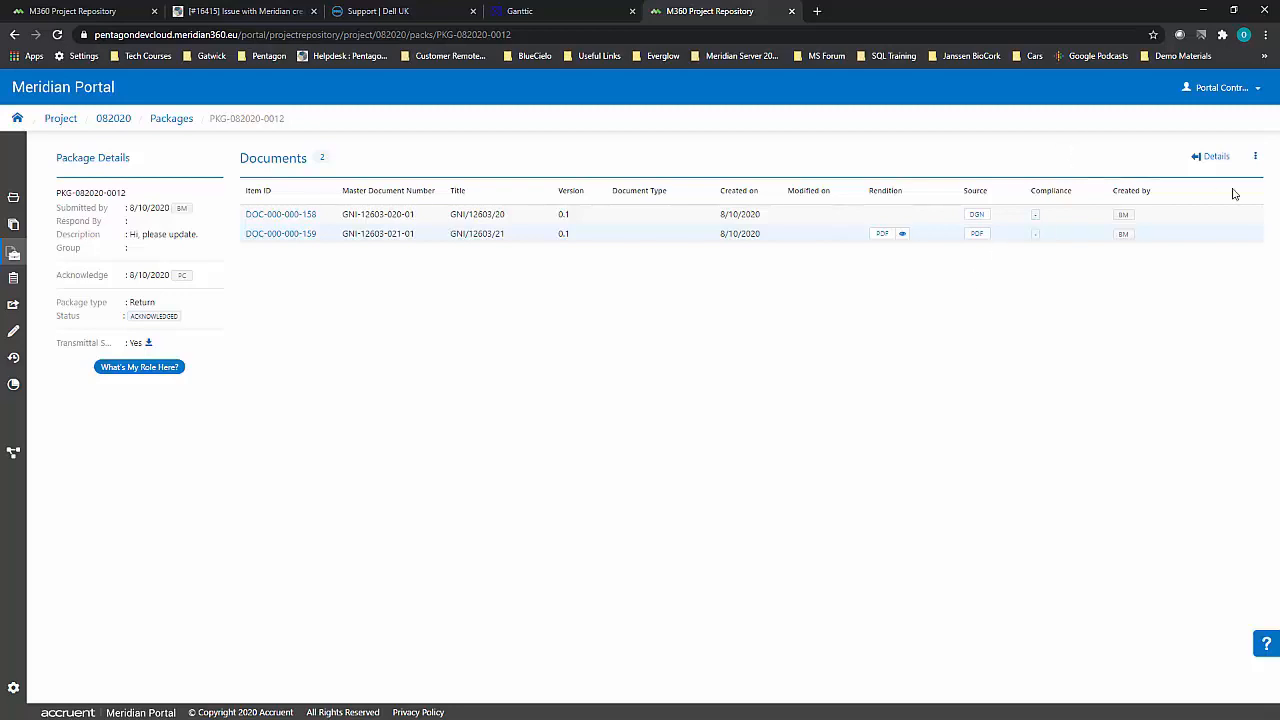
click(1255, 160)
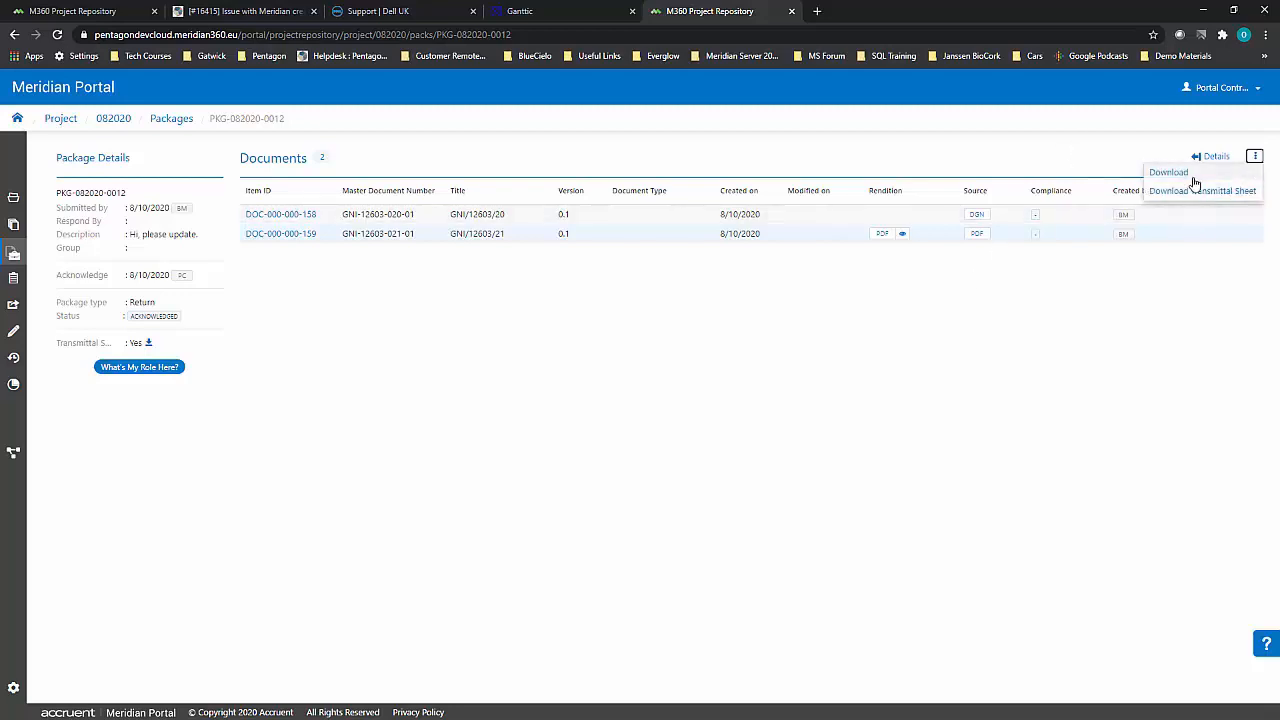
click(1170, 173)
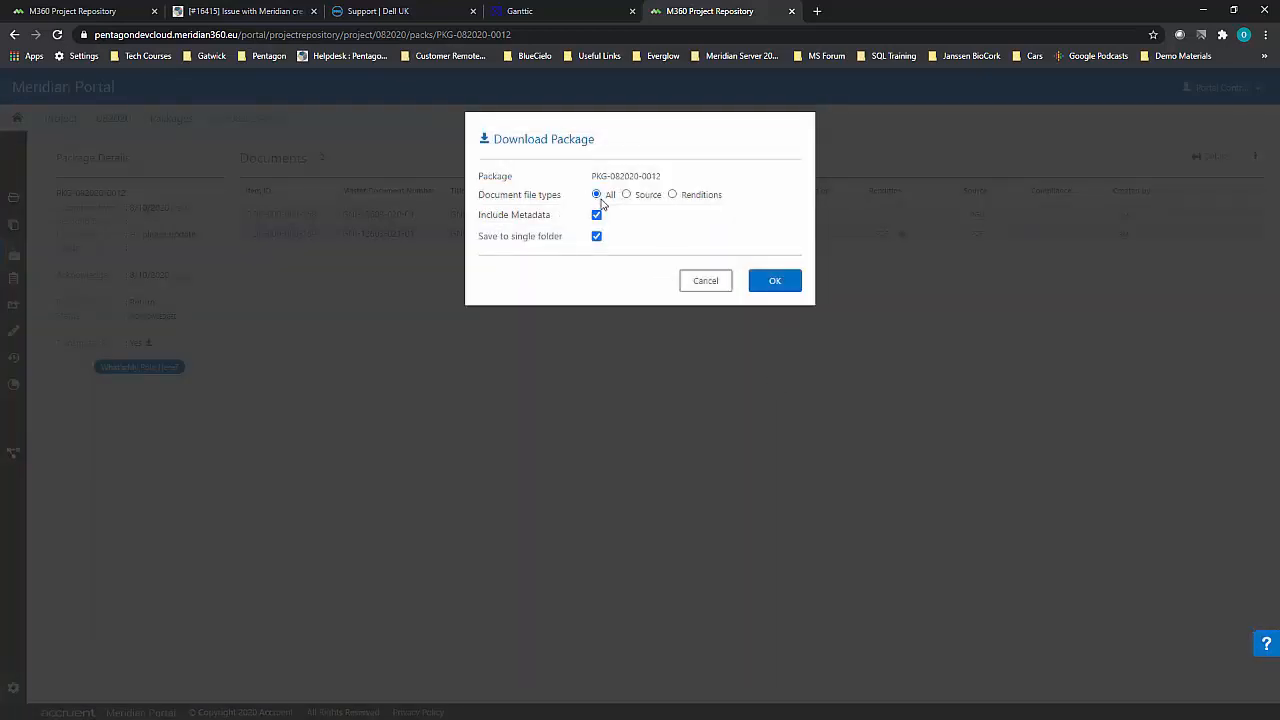
click(671, 194)
click(597, 195)
click(776, 283)
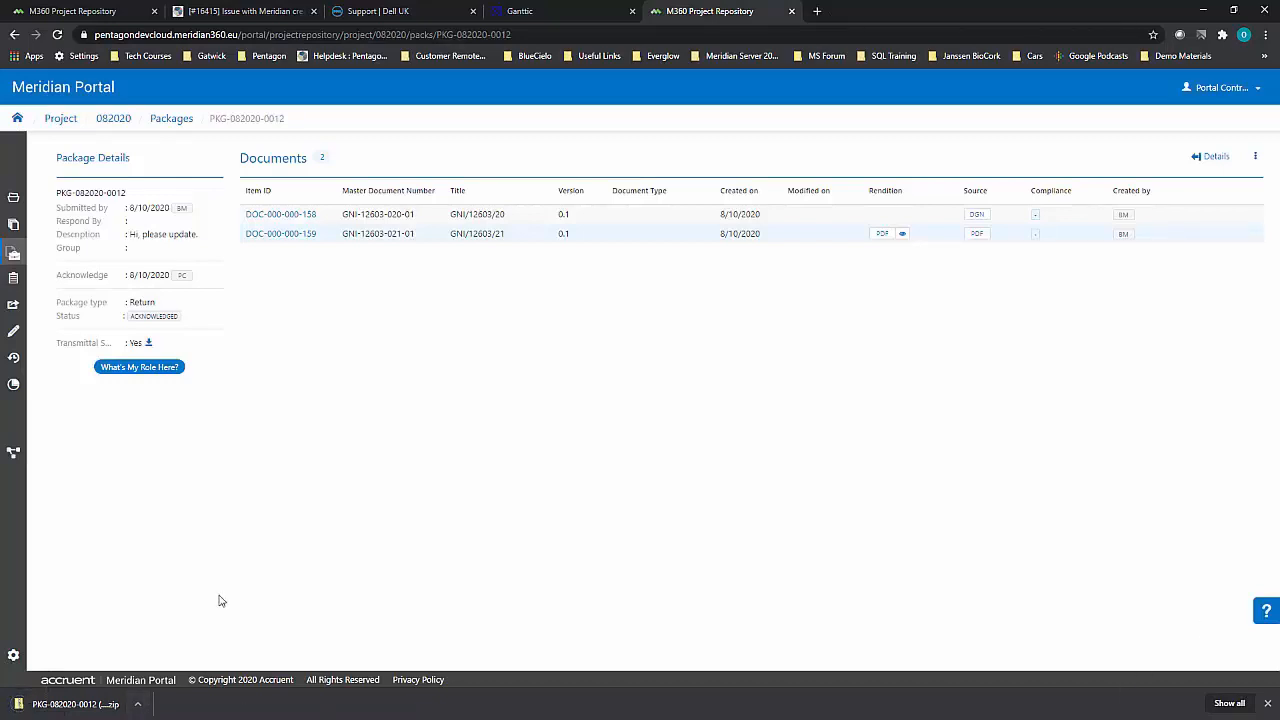
click(138, 704)
click(170, 657)
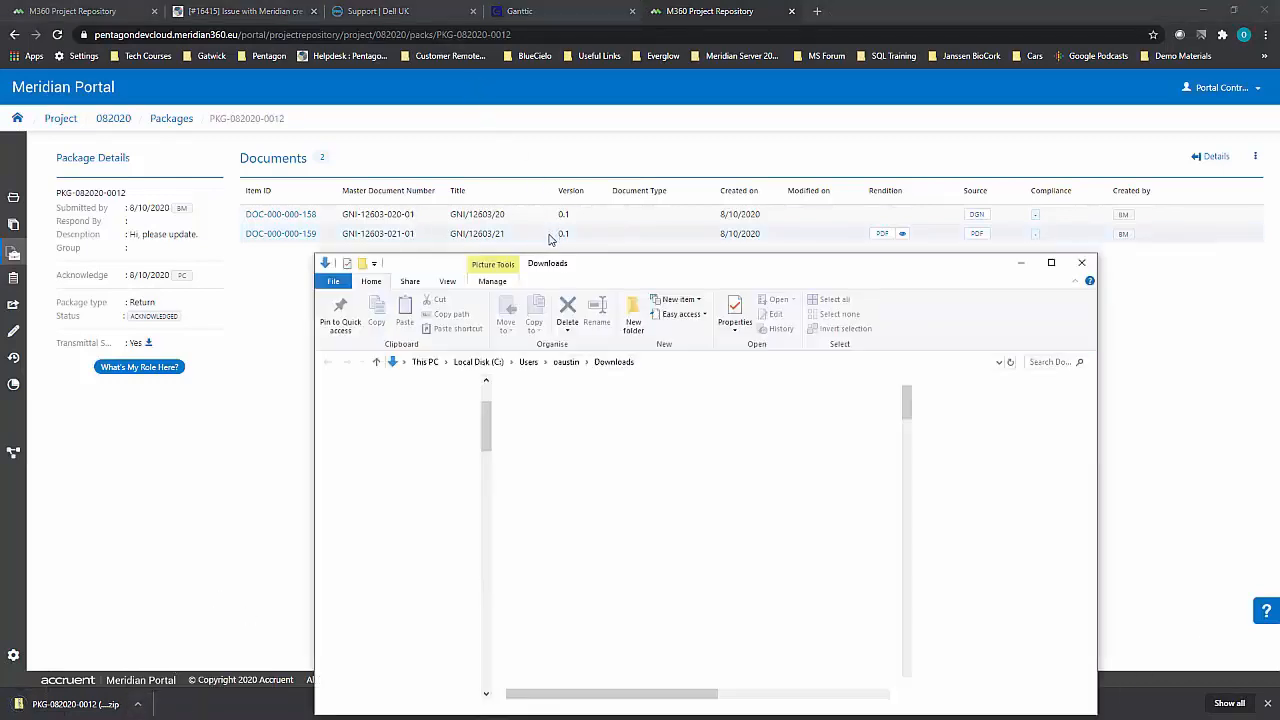
right_click(560, 533)
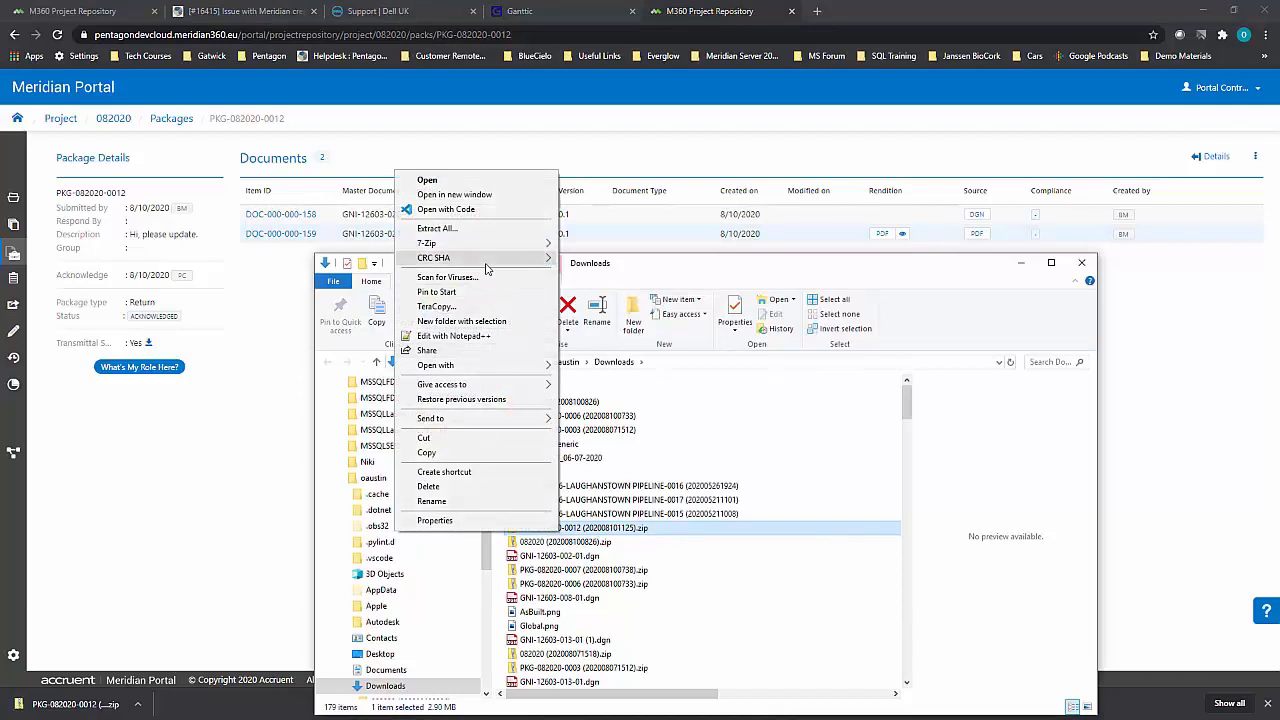
mouse_move(486, 240)
click(628, 303)
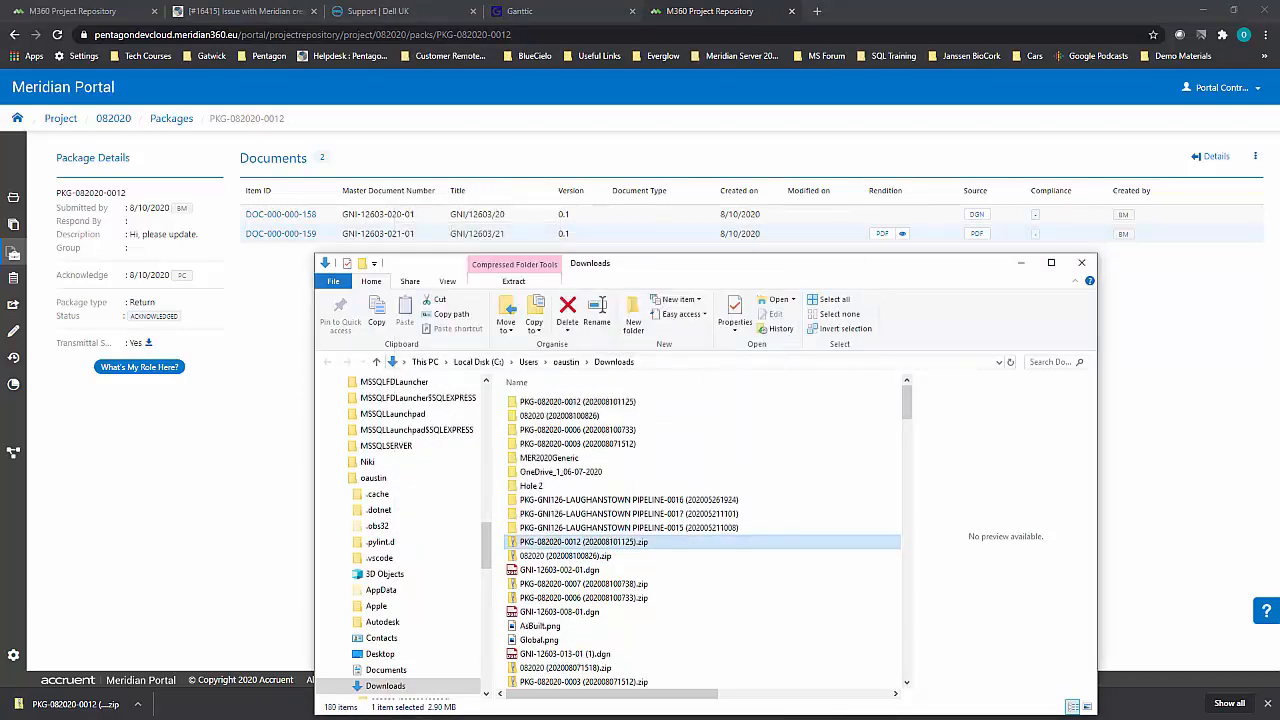
Open the extracted package folder, view metadata.csv in Excel with widened columns, and close it without saving.
double_click(577, 401)
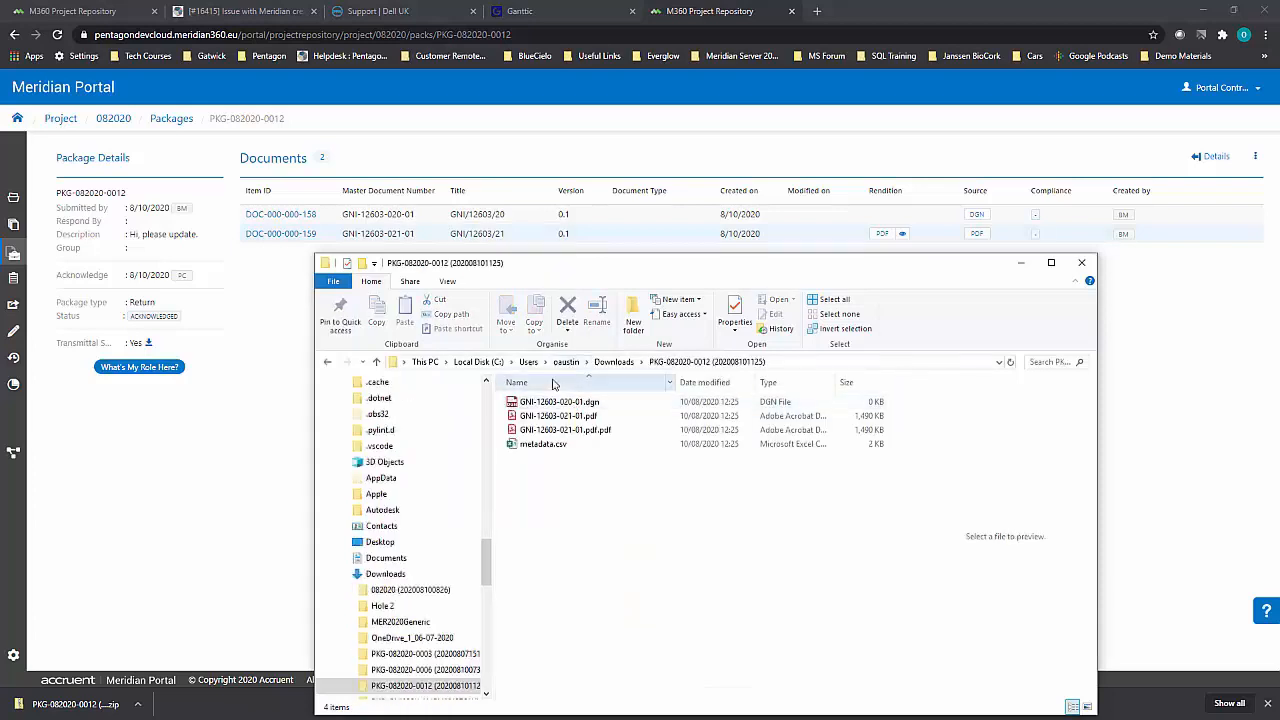
click(605, 430)
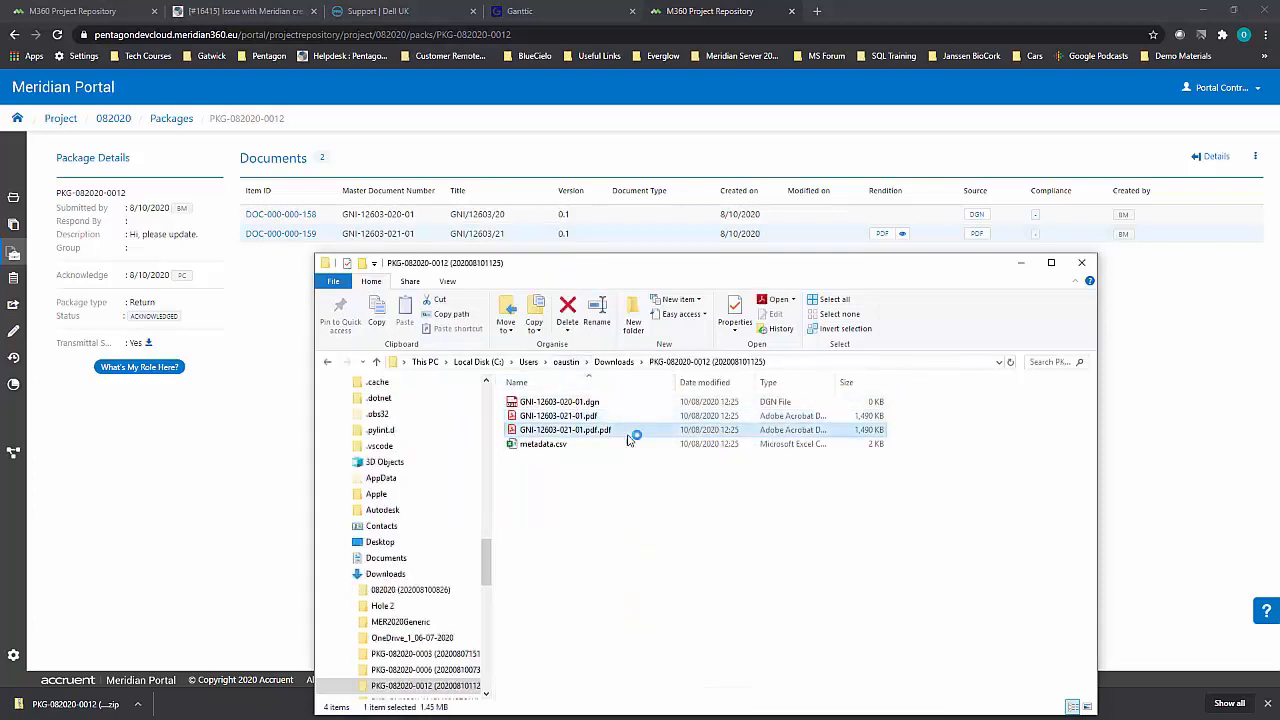
double_click(545, 446)
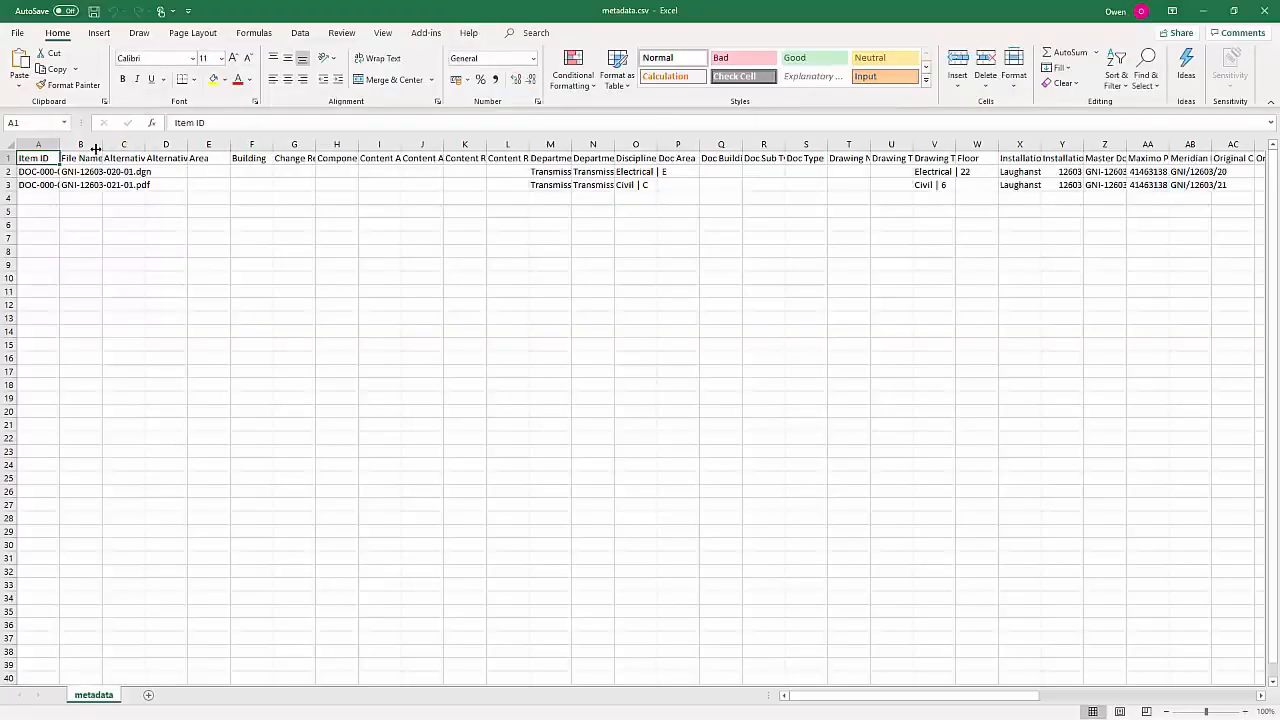
double_click(61, 144)
double_click(135, 144)
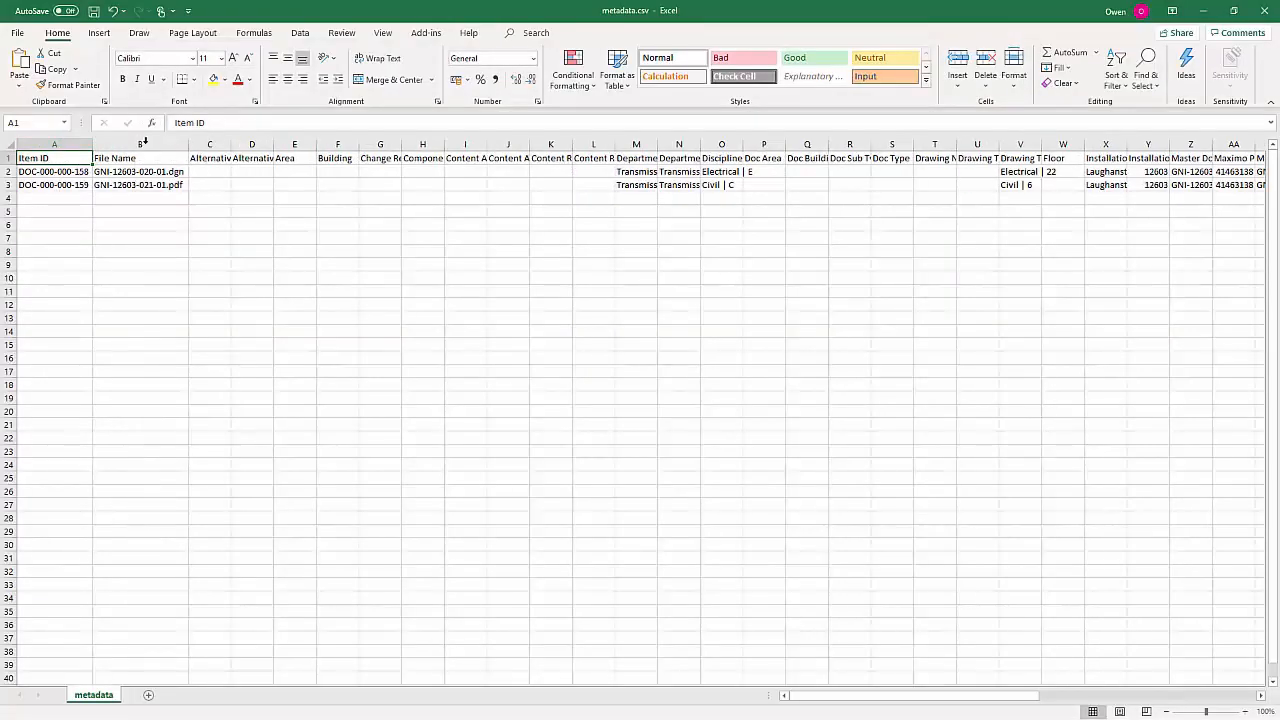
drag(657, 144, 688, 148)
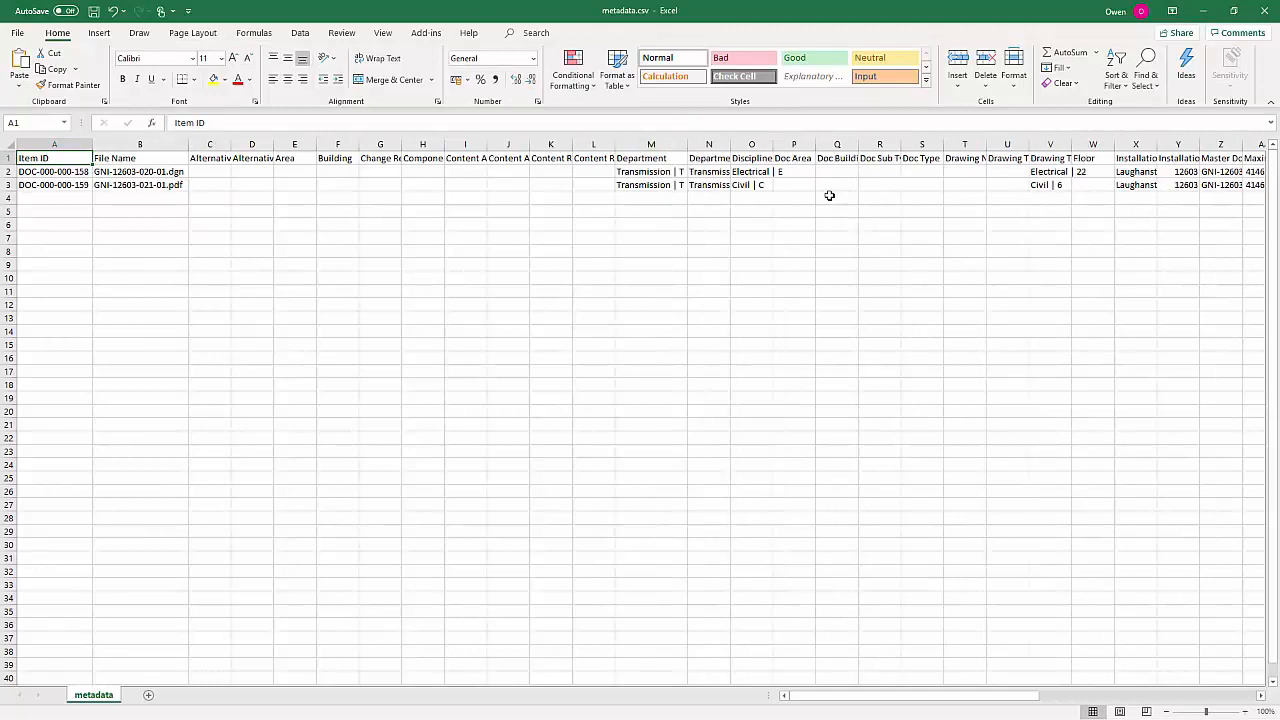
click(1272, 14)
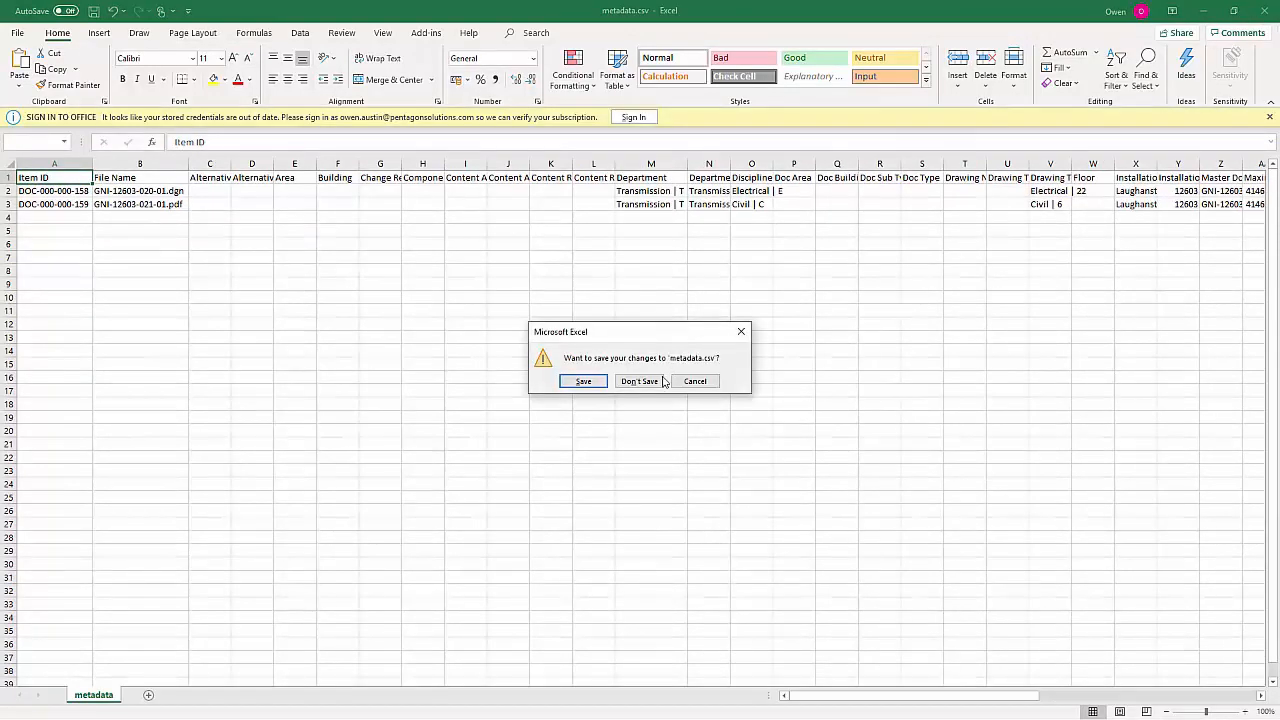
click(642, 381)
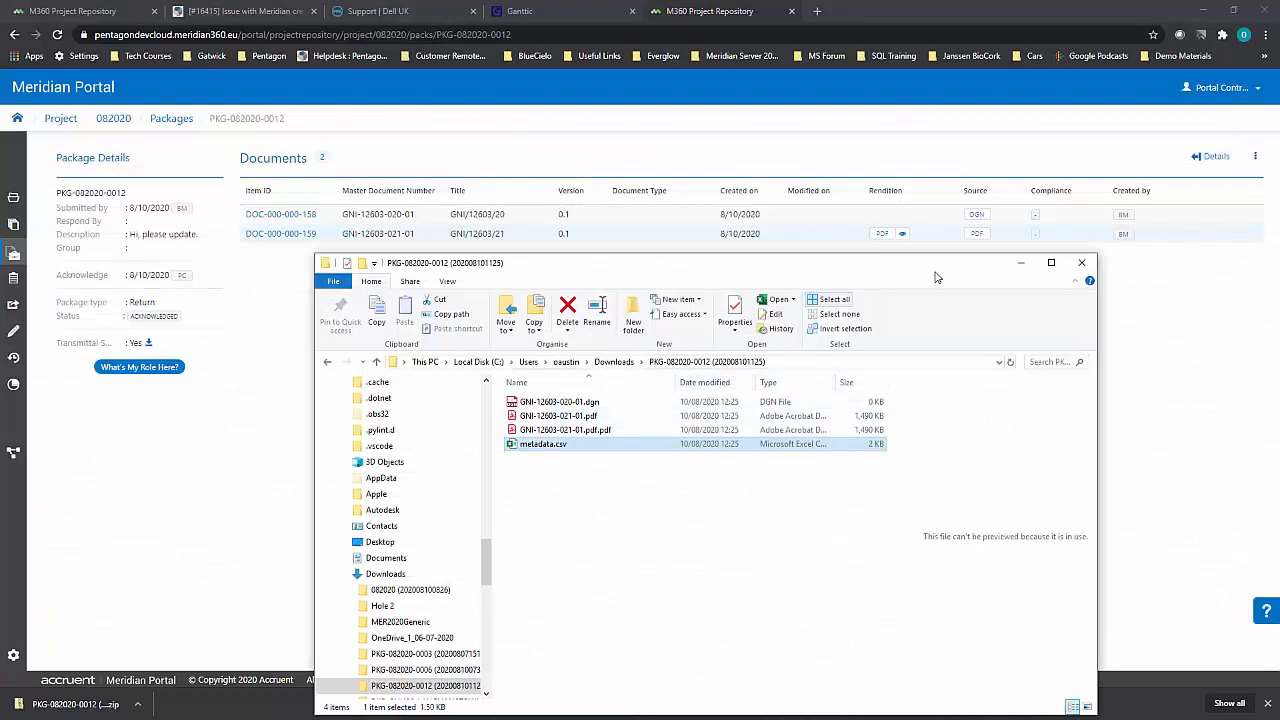
Upload GNI-12603-020-01.dgn and GNI-12603-021-01.pdf from the extracted folder to the documents of project 082020.
drag(976, 275, 954, 357)
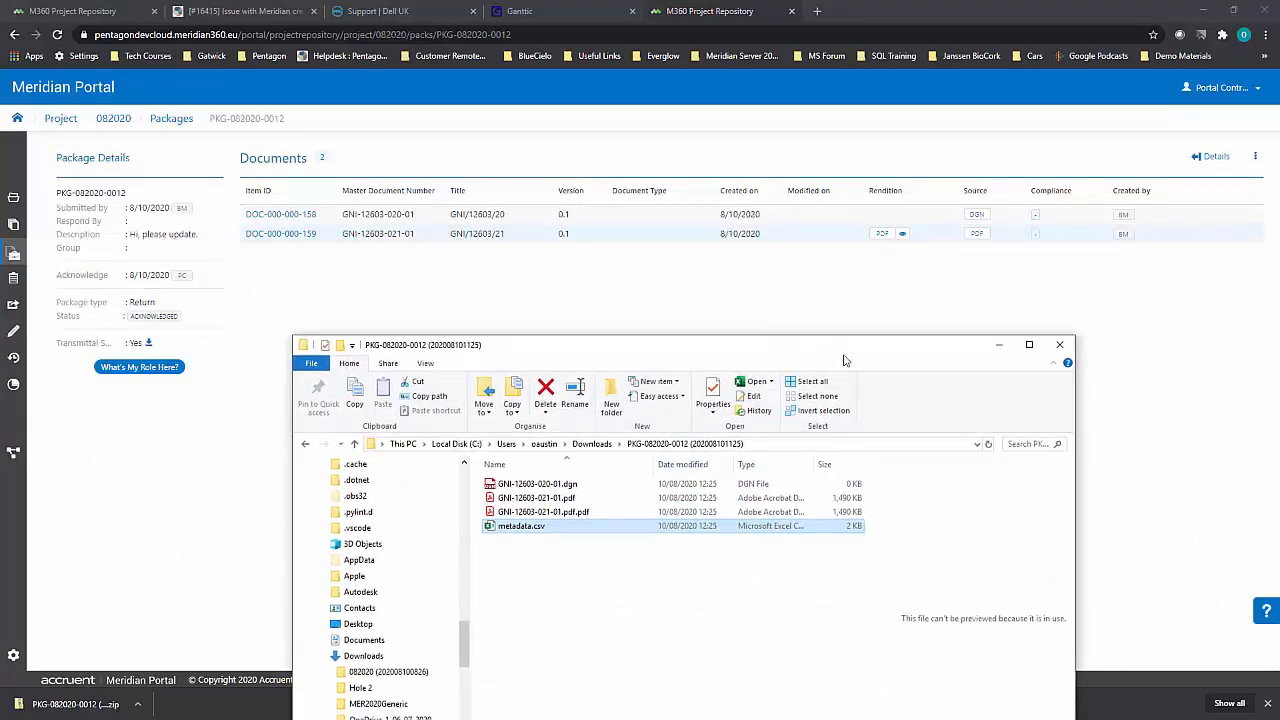
click(13, 224)
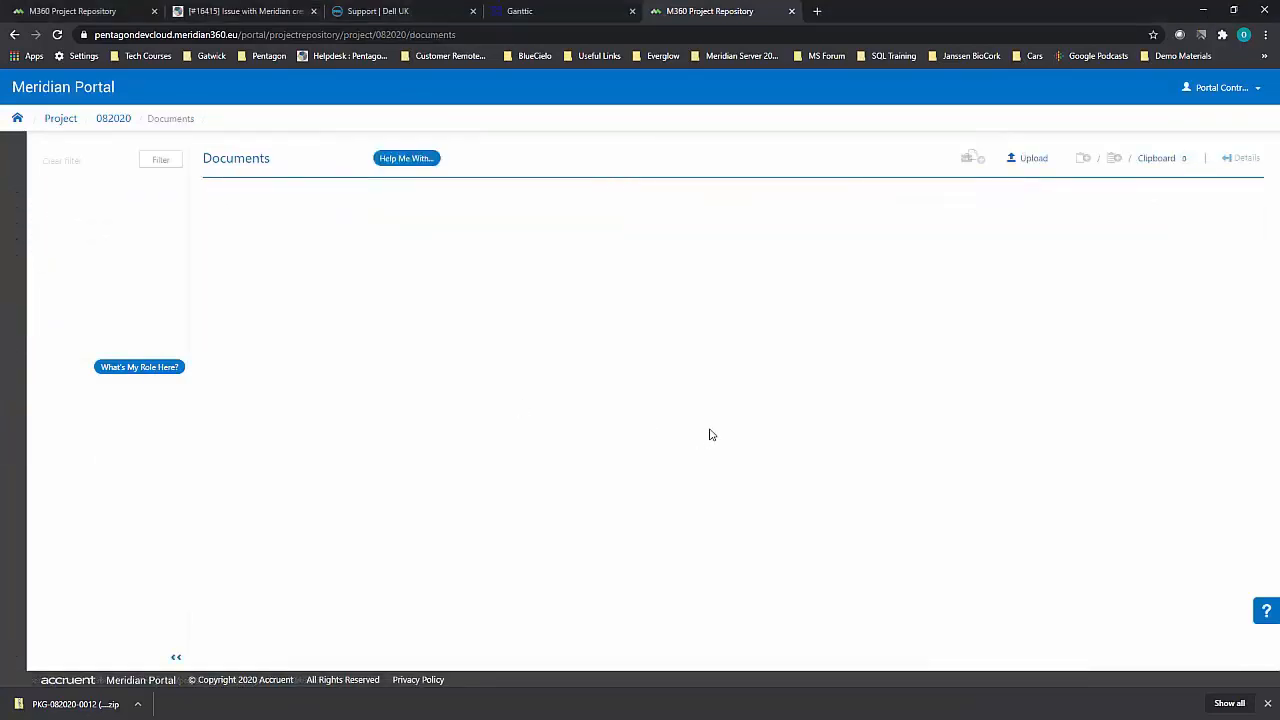
click(1029, 159)
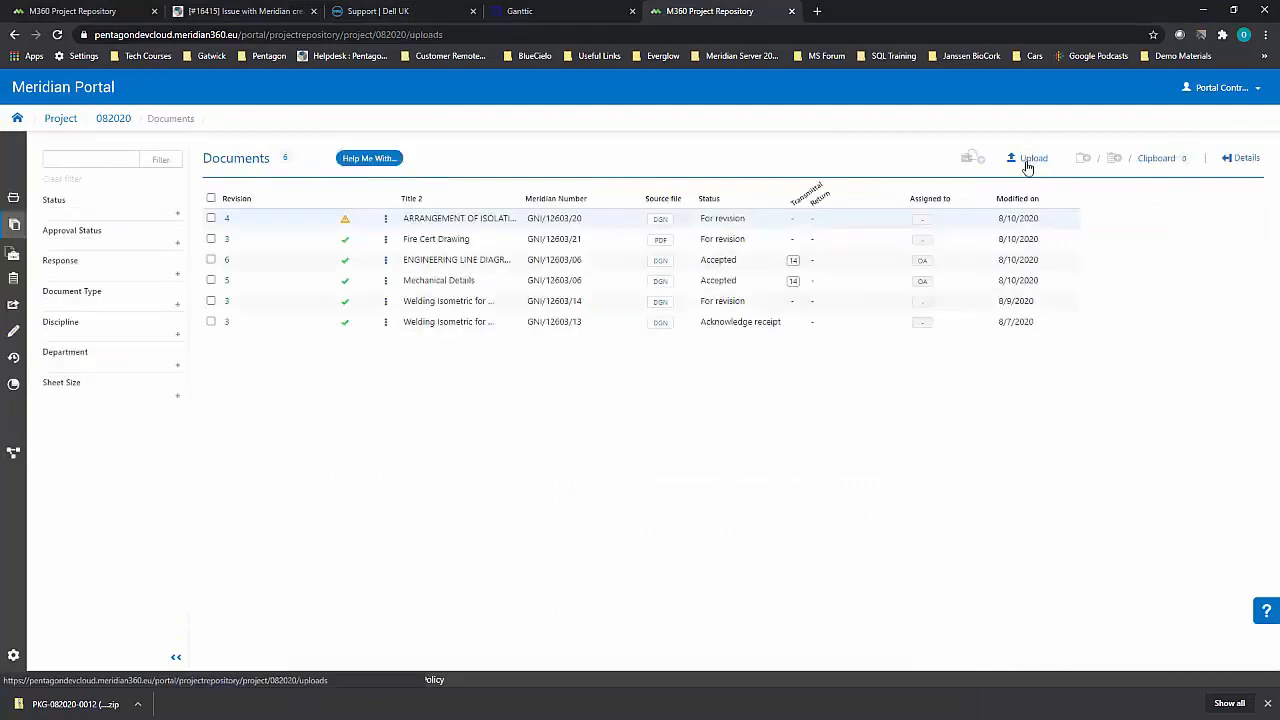
key(alt+Tab)
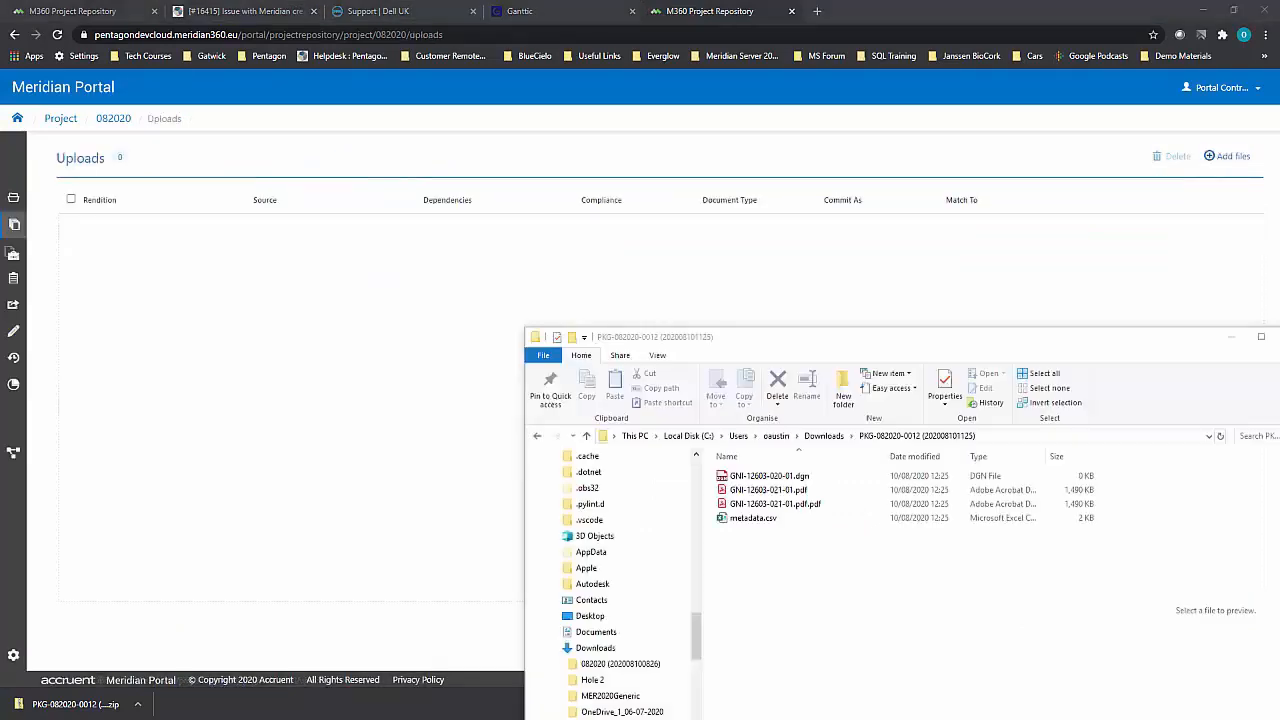
click(808, 479)
shift+click(808, 490)
drag(855, 494, 286, 363)
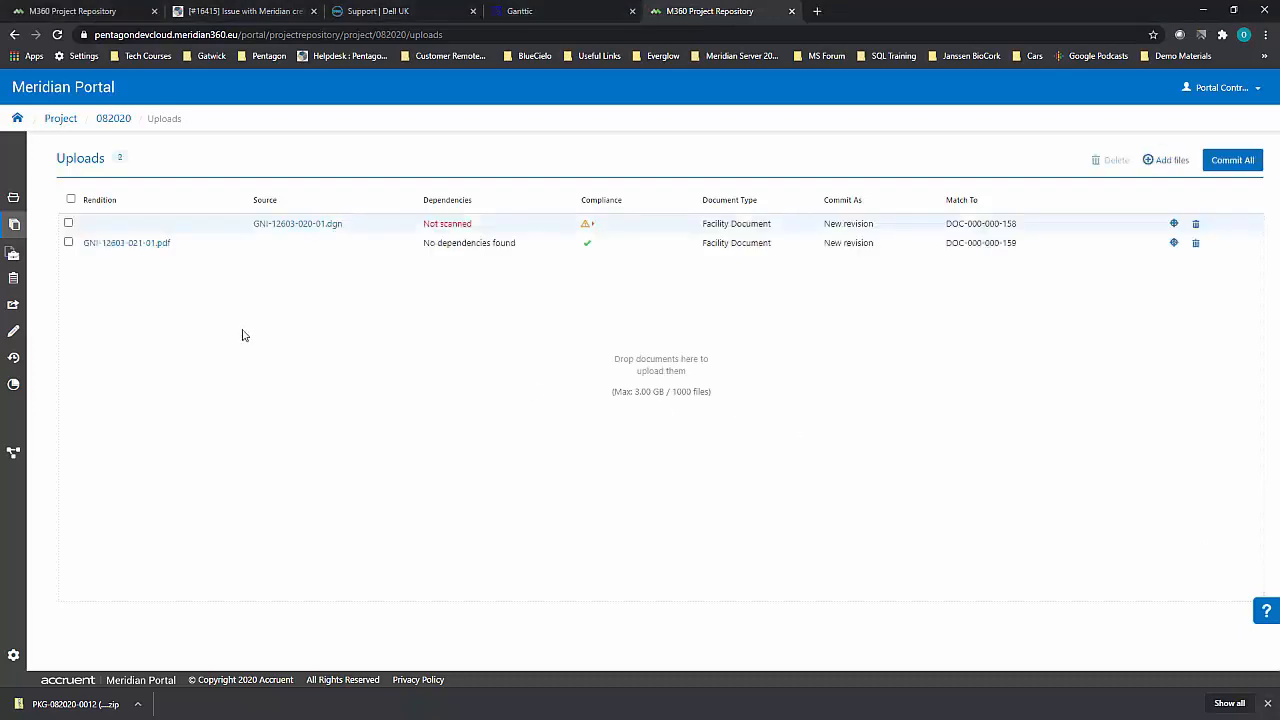
Check how both uploaded files are committed and which documents they match, and commit all uploads.
double_click(831, 223)
double_click(865, 224)
double_click(838, 244)
double_click(866, 248)
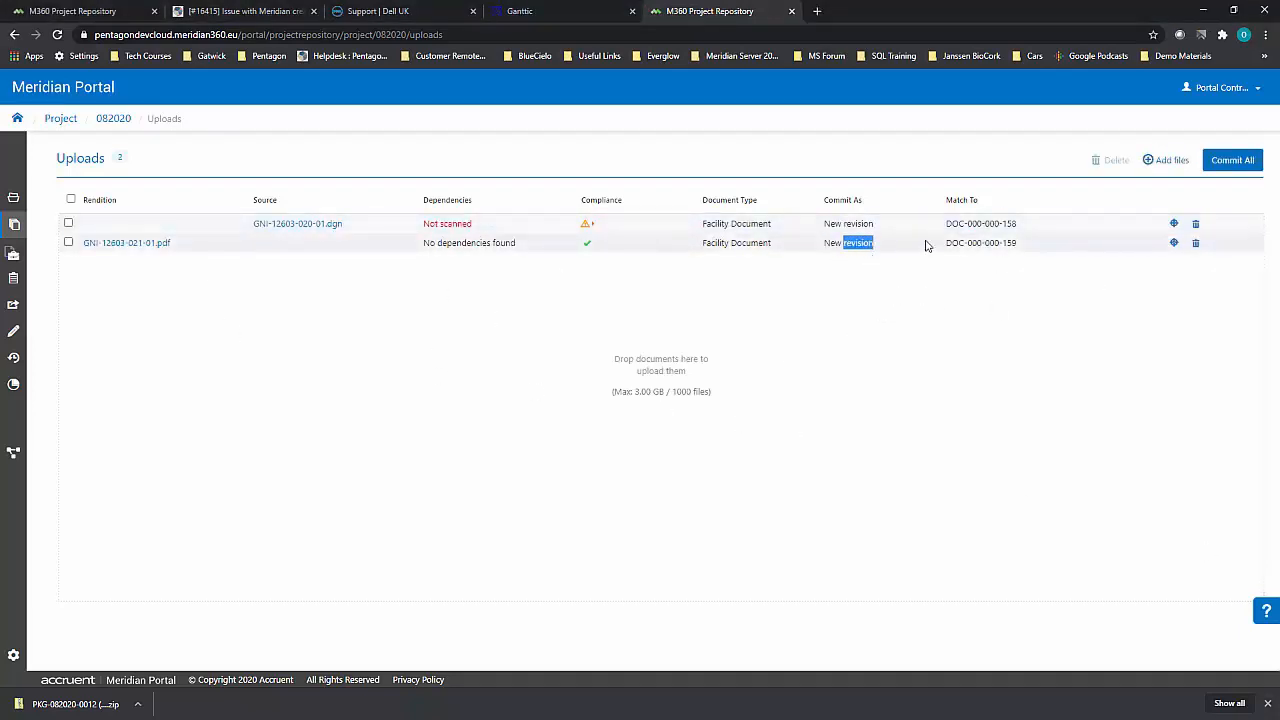
double_click(957, 224)
click(992, 224)
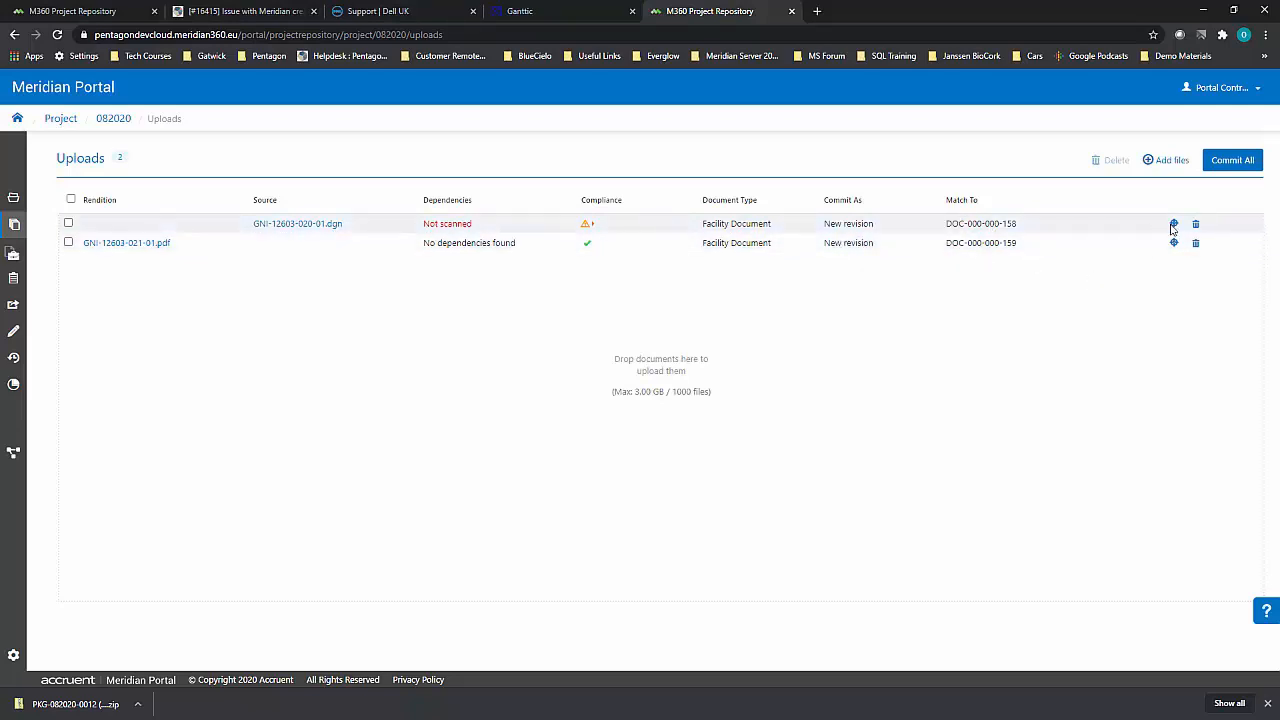
click(1233, 160)
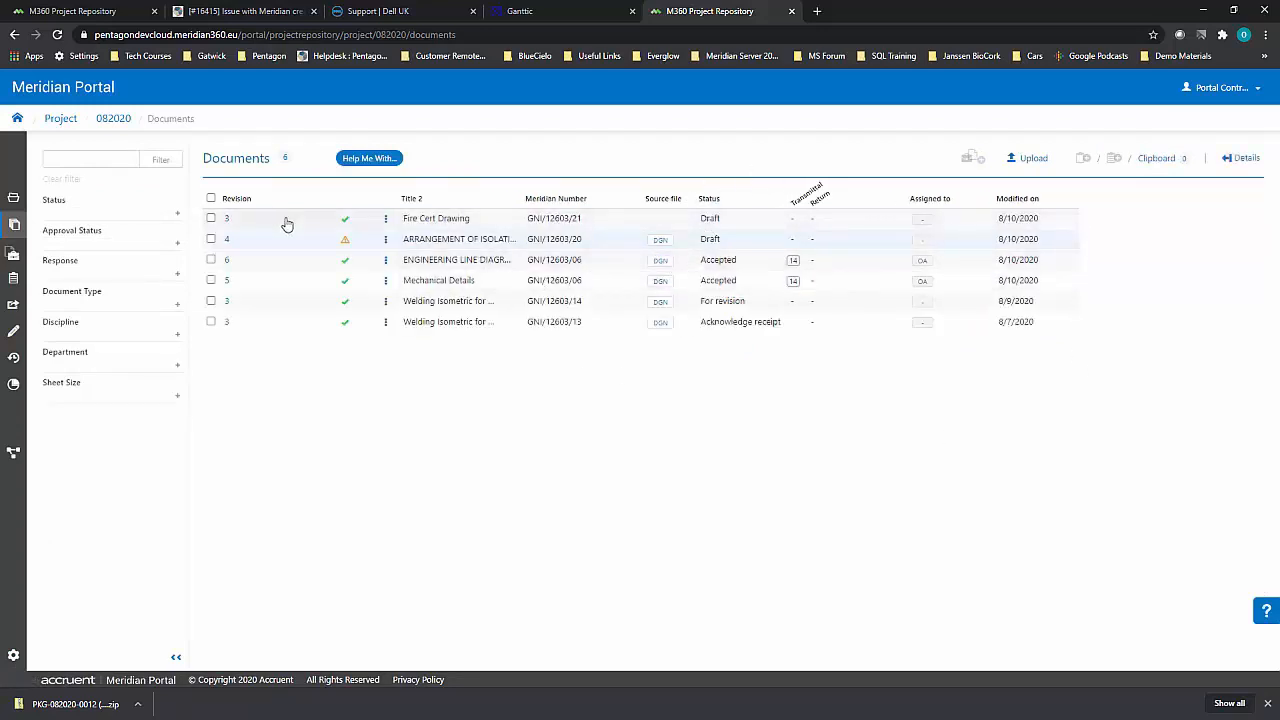
Replace the clipboard contents with documents GNI/12603/21 and GNI/12603/20 and open the clipboard.
click(211, 218)
click(211, 239)
click(1083, 164)
click(1165, 164)
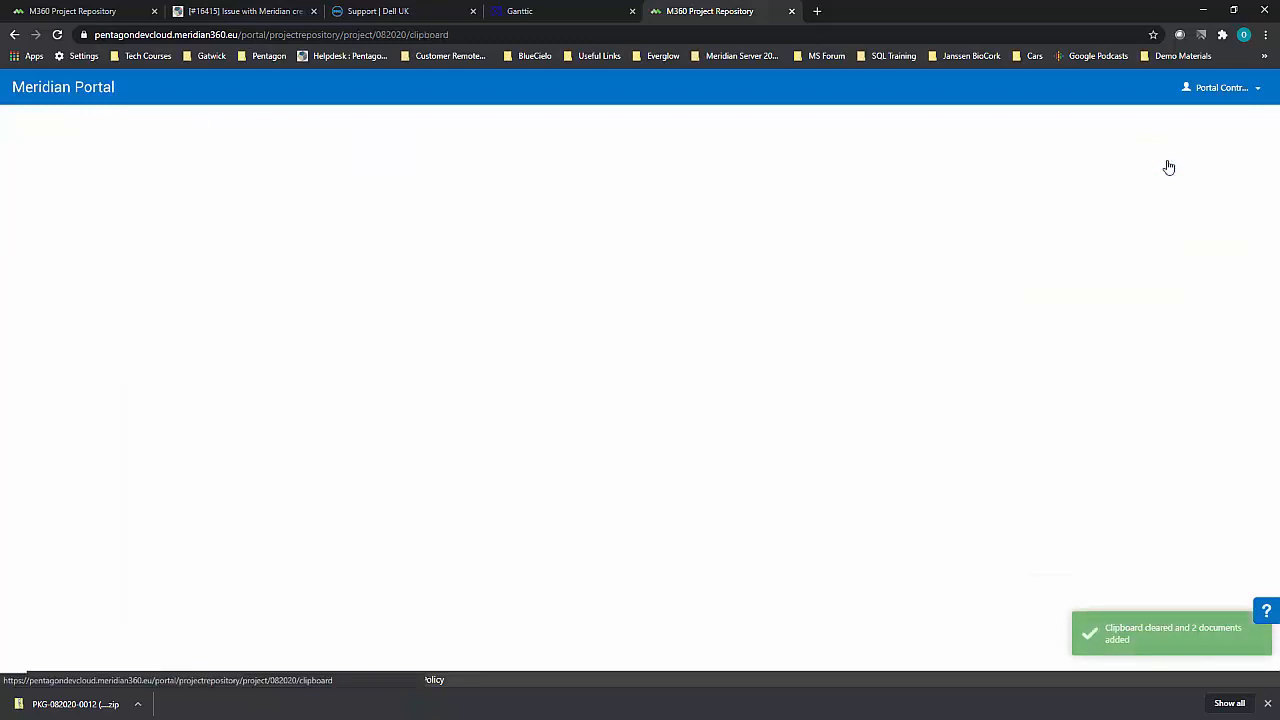
Submit the clipboard documents with the message "Hi, updated the documents as requested.".
click(1135, 162)
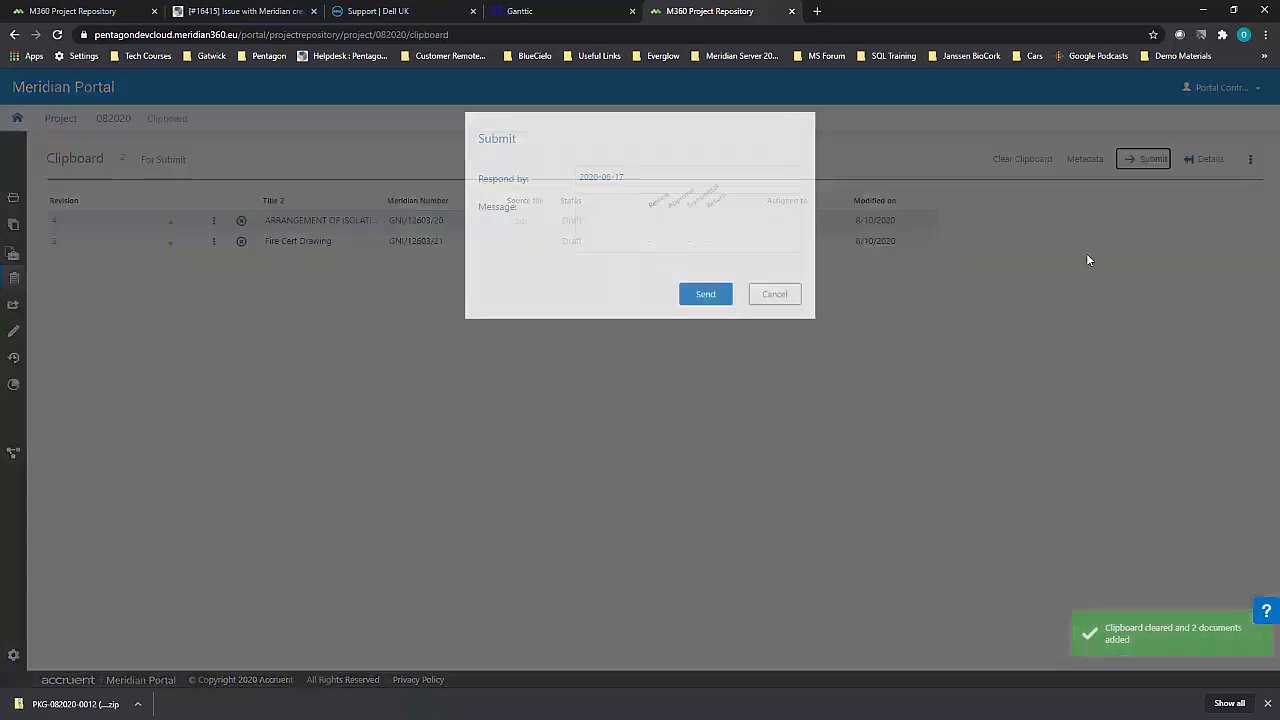
click(766, 217)
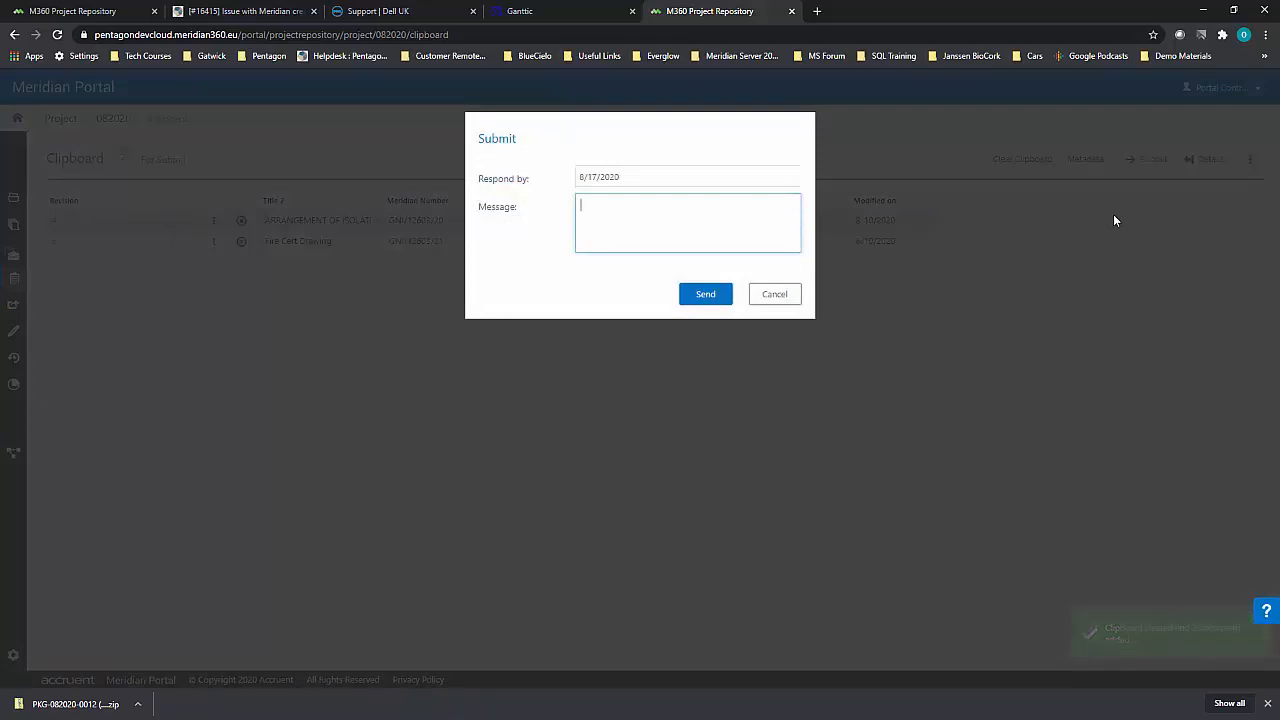
text(Hi, updated the)
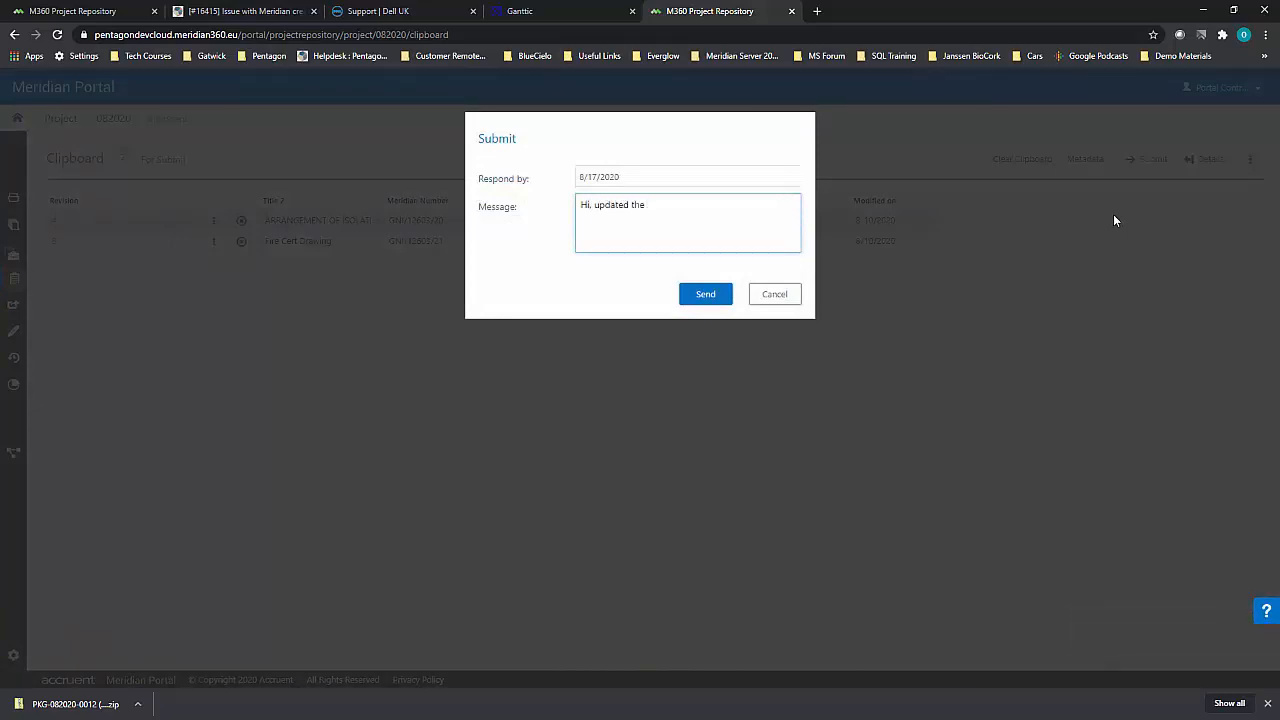
text( documents as requested.)
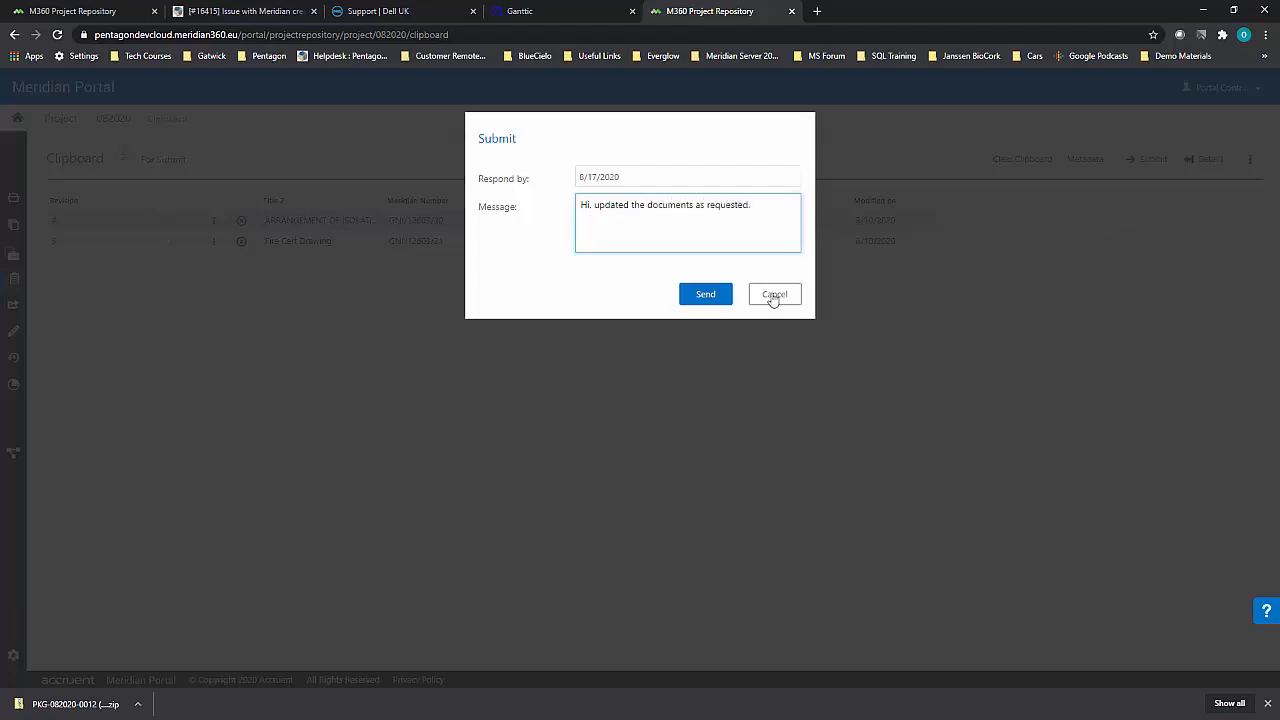
click(716, 299)
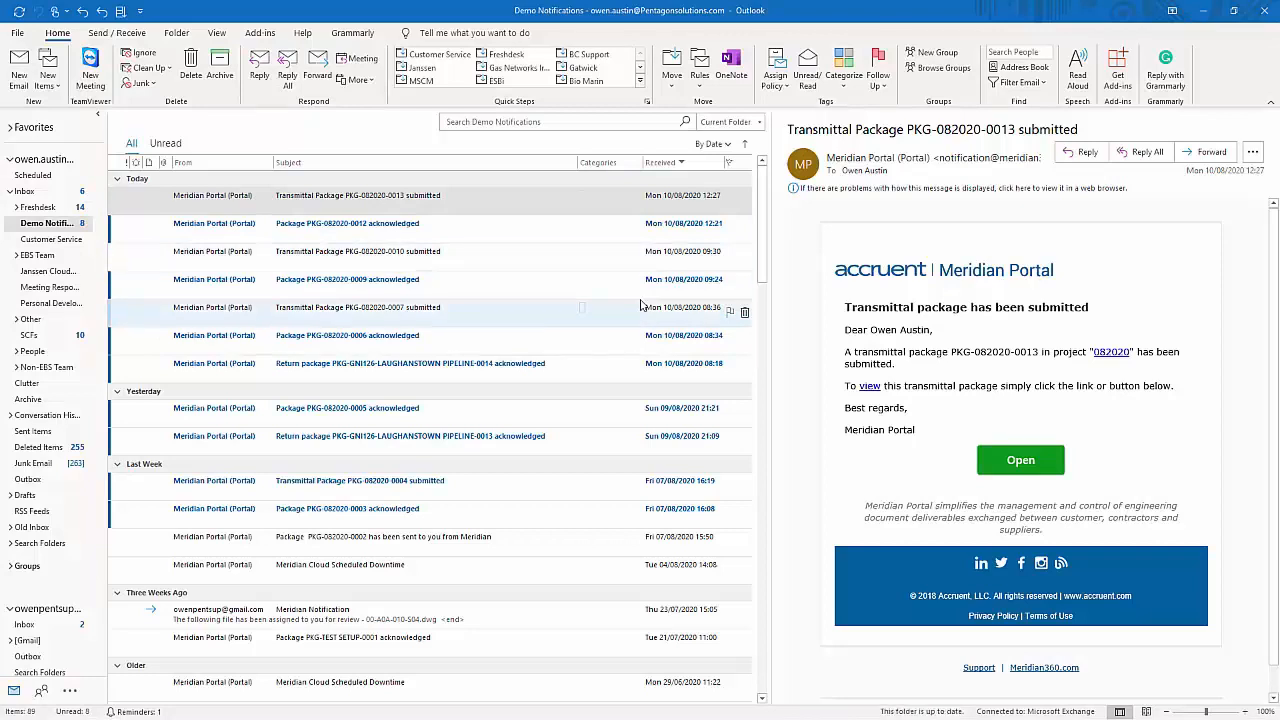
click(1021, 462)
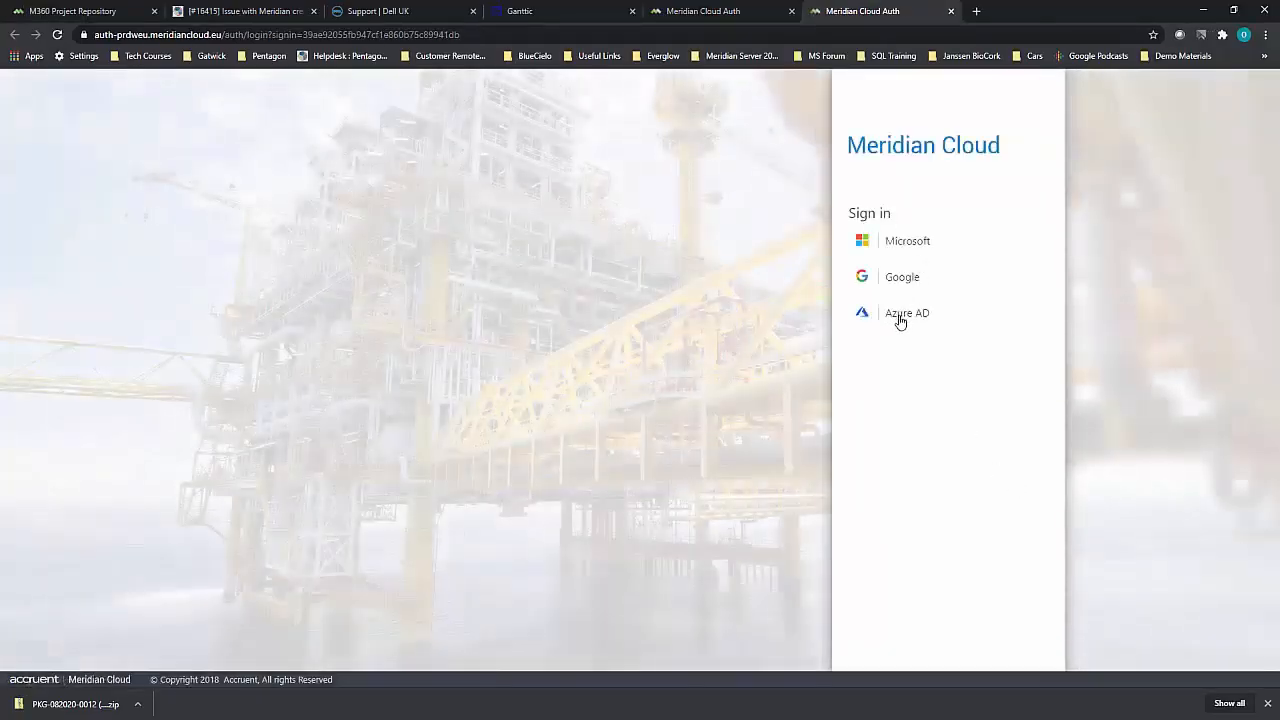
click(901, 319)
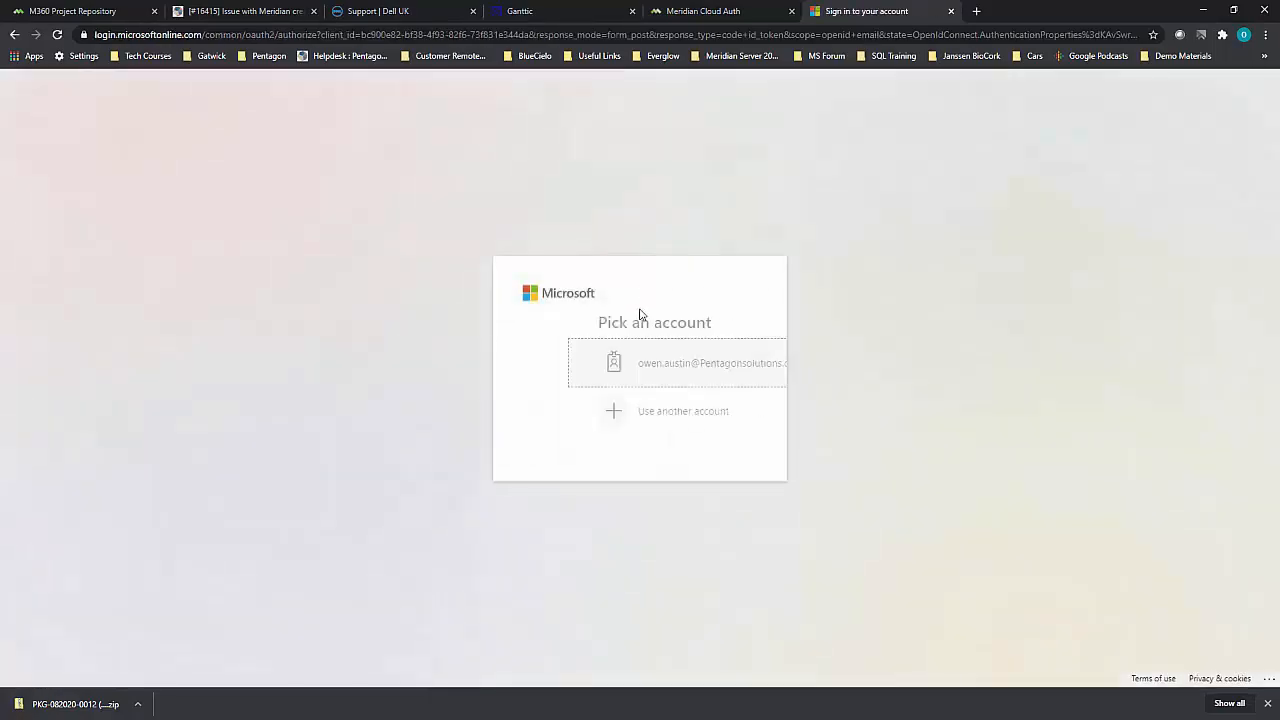
click(635, 362)
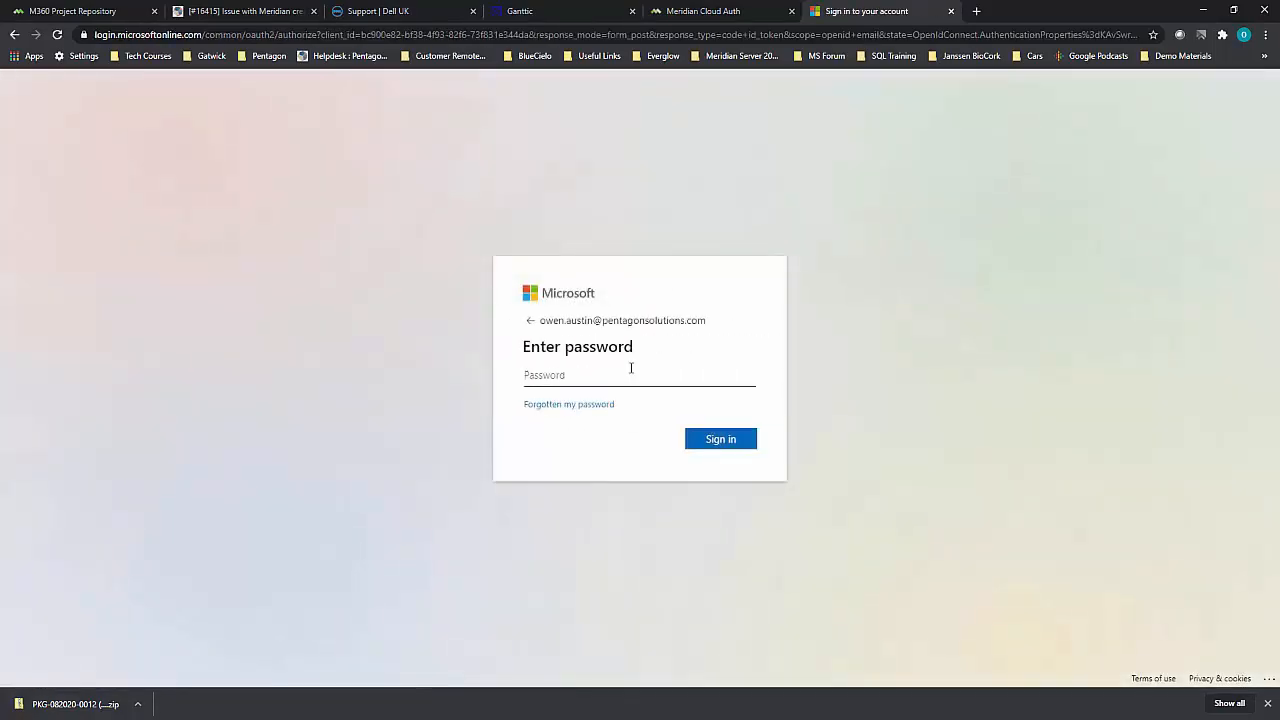
text(••)
key(Return)
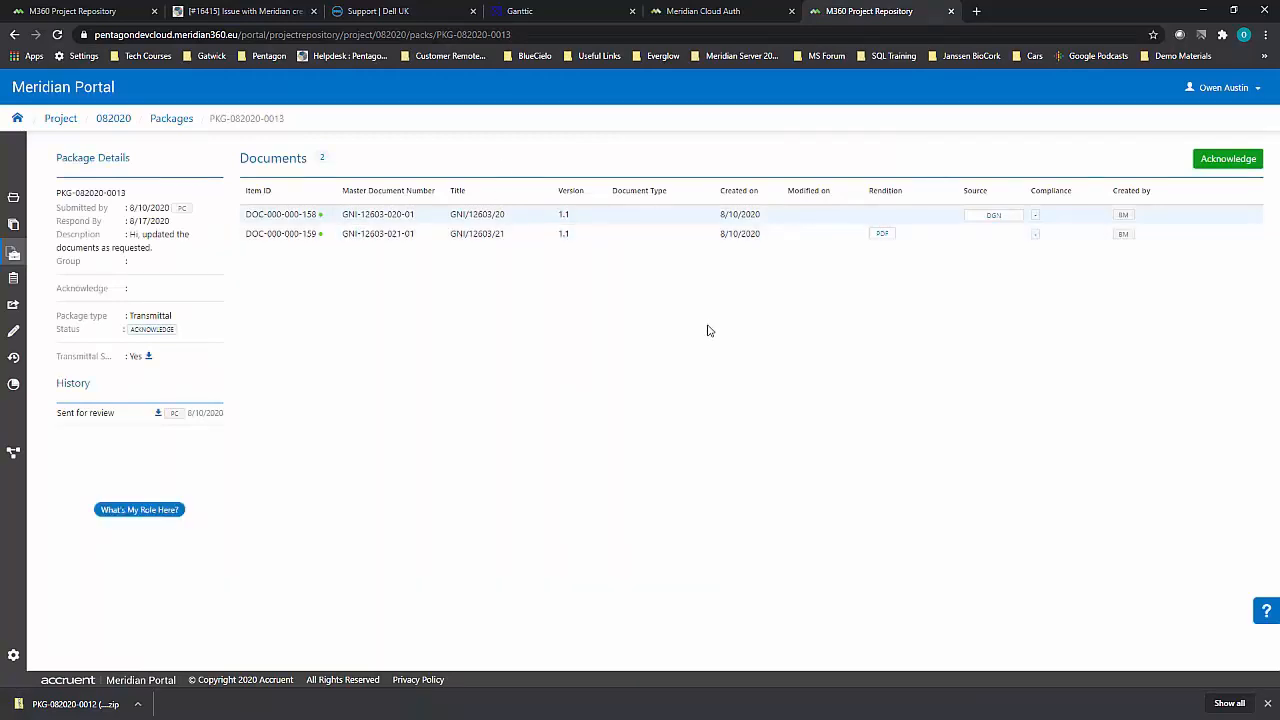
click(1228, 163)
click(680, 268)
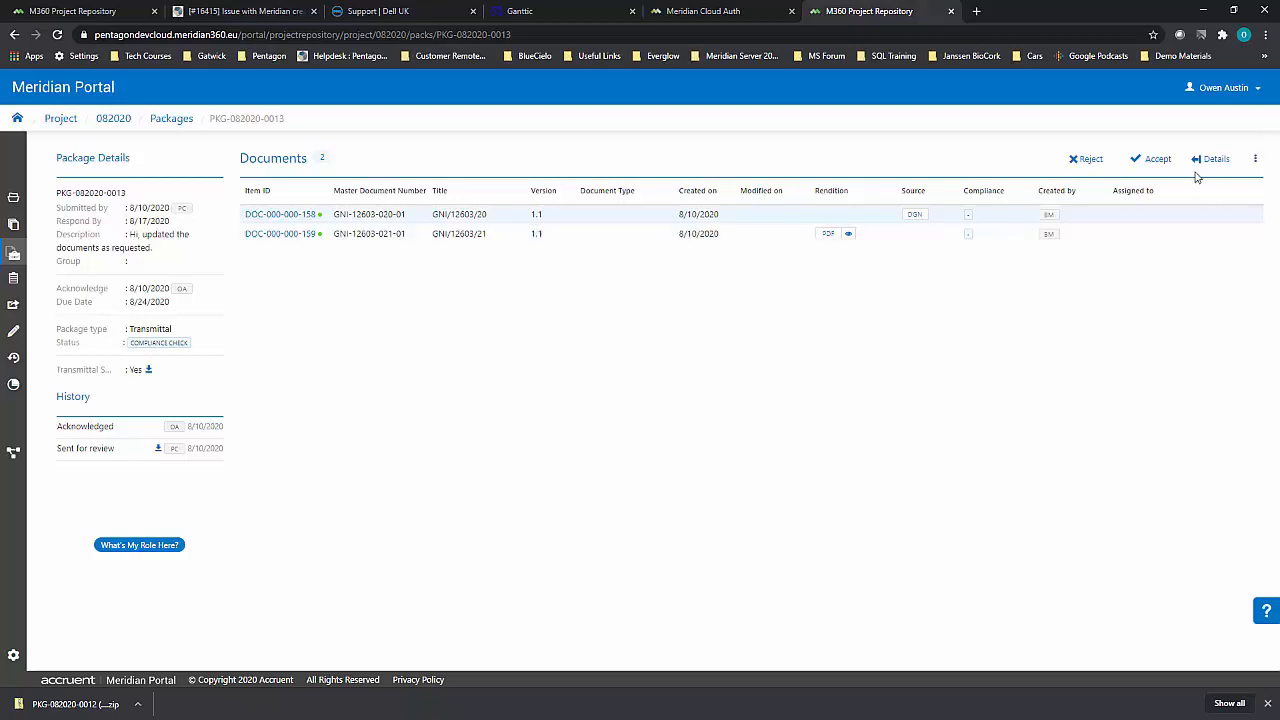
click(1155, 160)
click(699, 261)
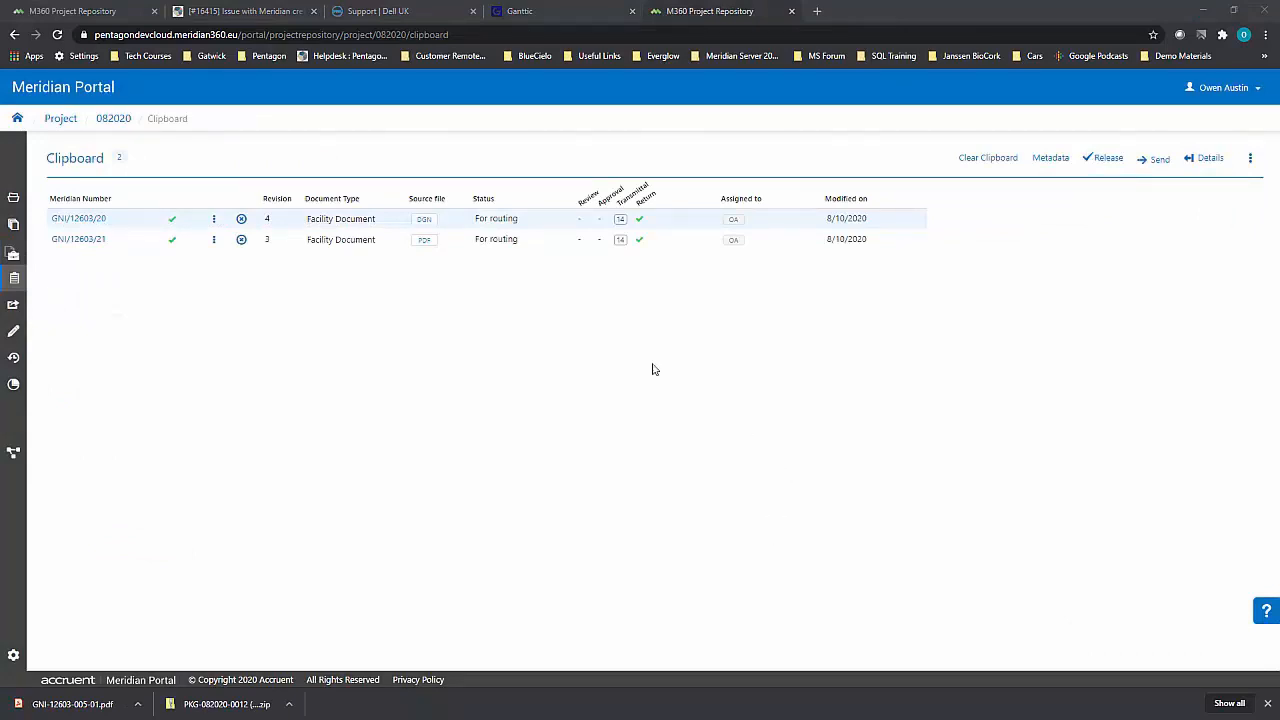
Send the clipboard documents as a package issued For Review, with the description "please review".
click(1154, 160)
click(743, 176)
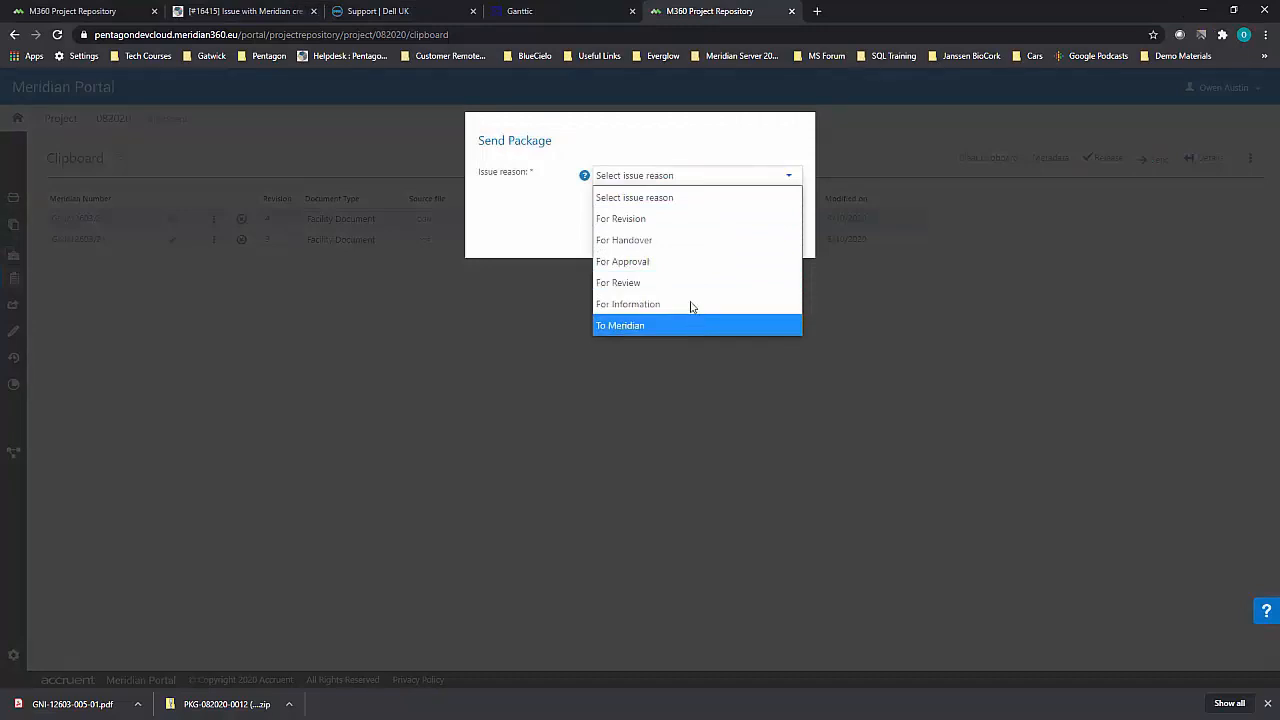
click(687, 285)
click(691, 241)
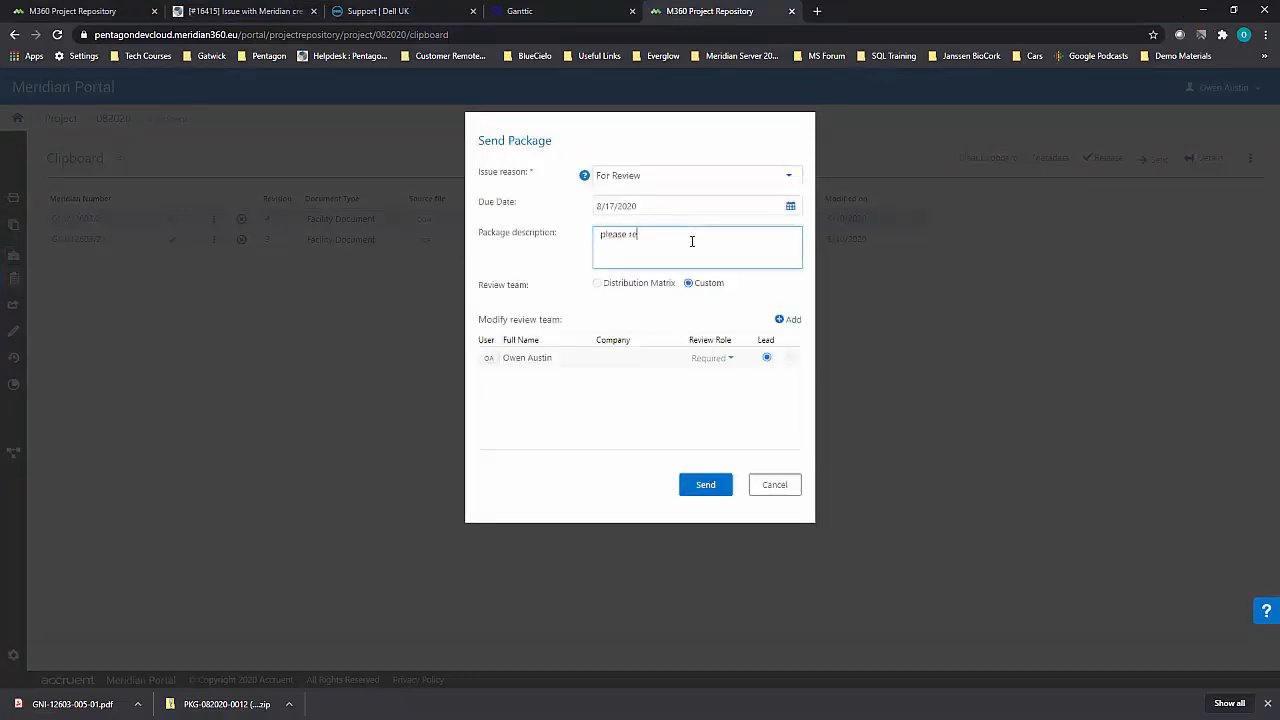
click(710, 484)
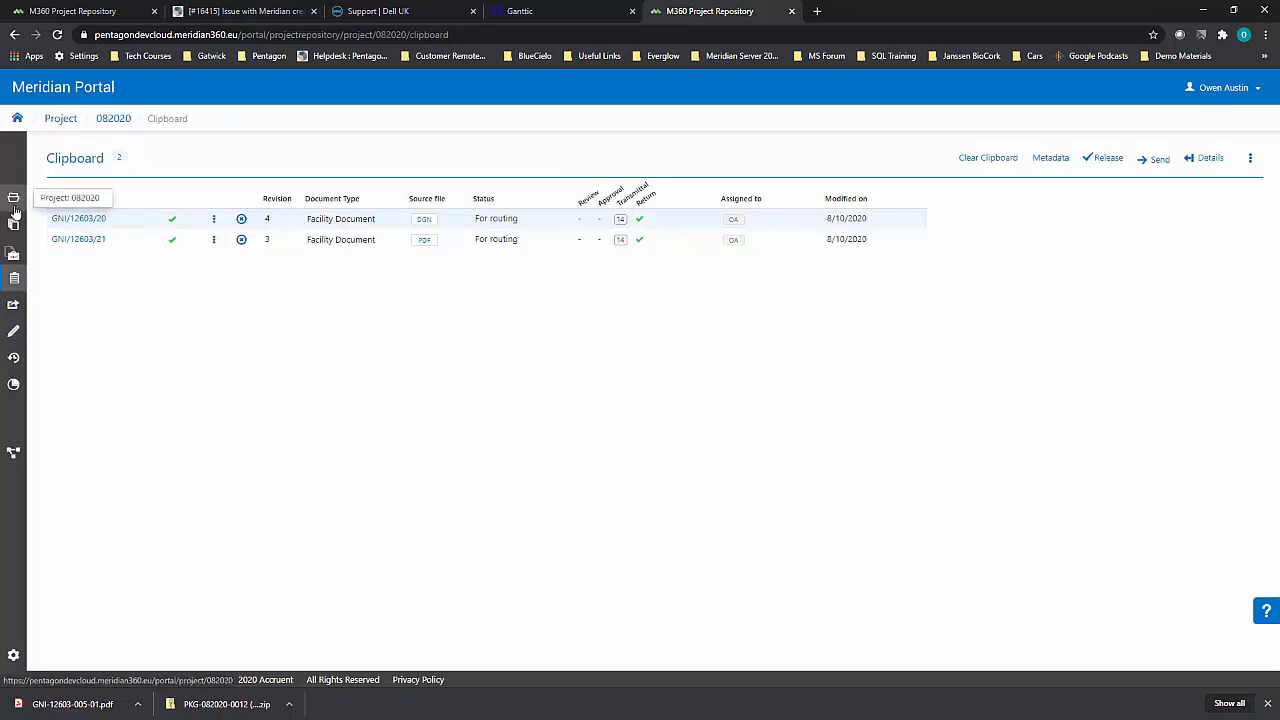
click(13, 257)
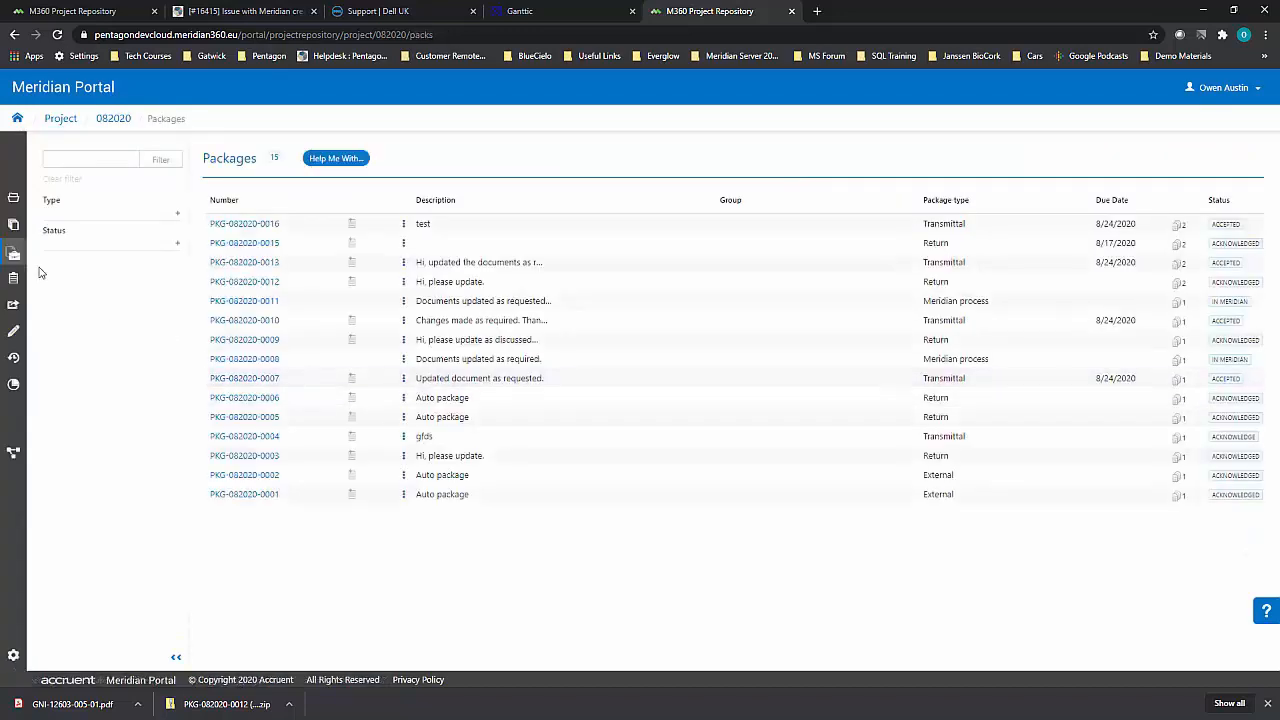
click(13, 330)
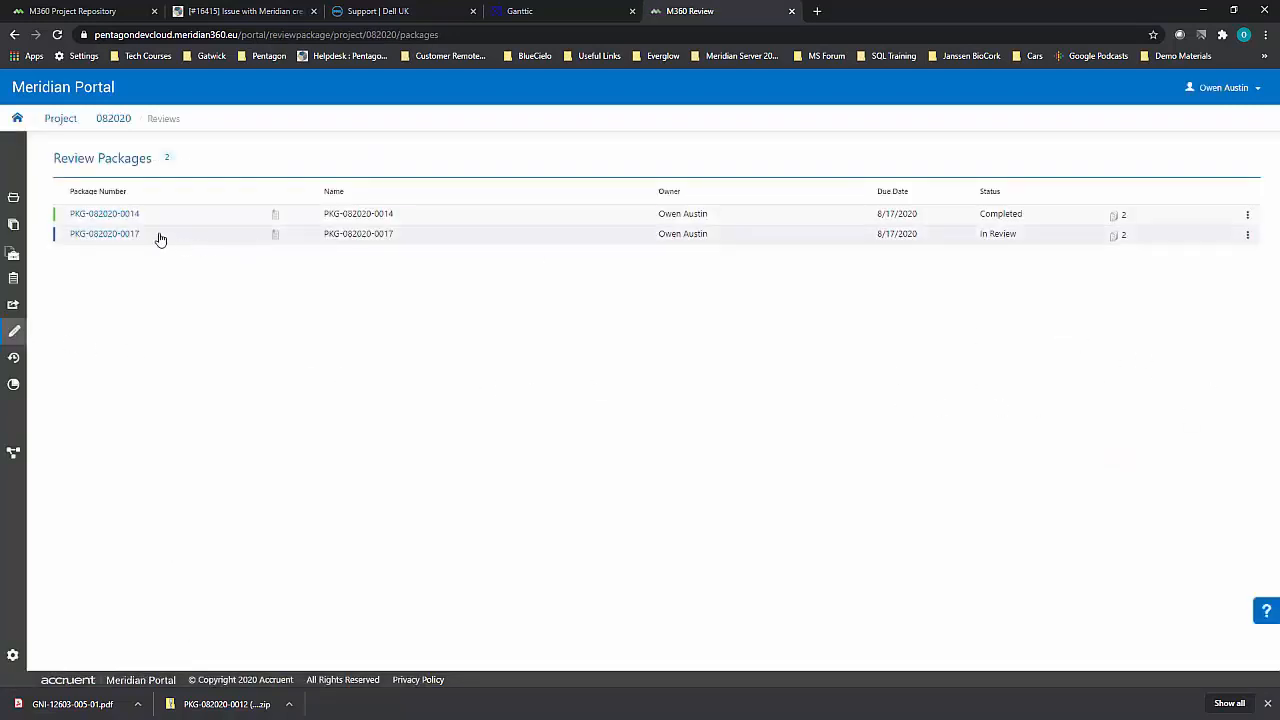
click(108, 236)
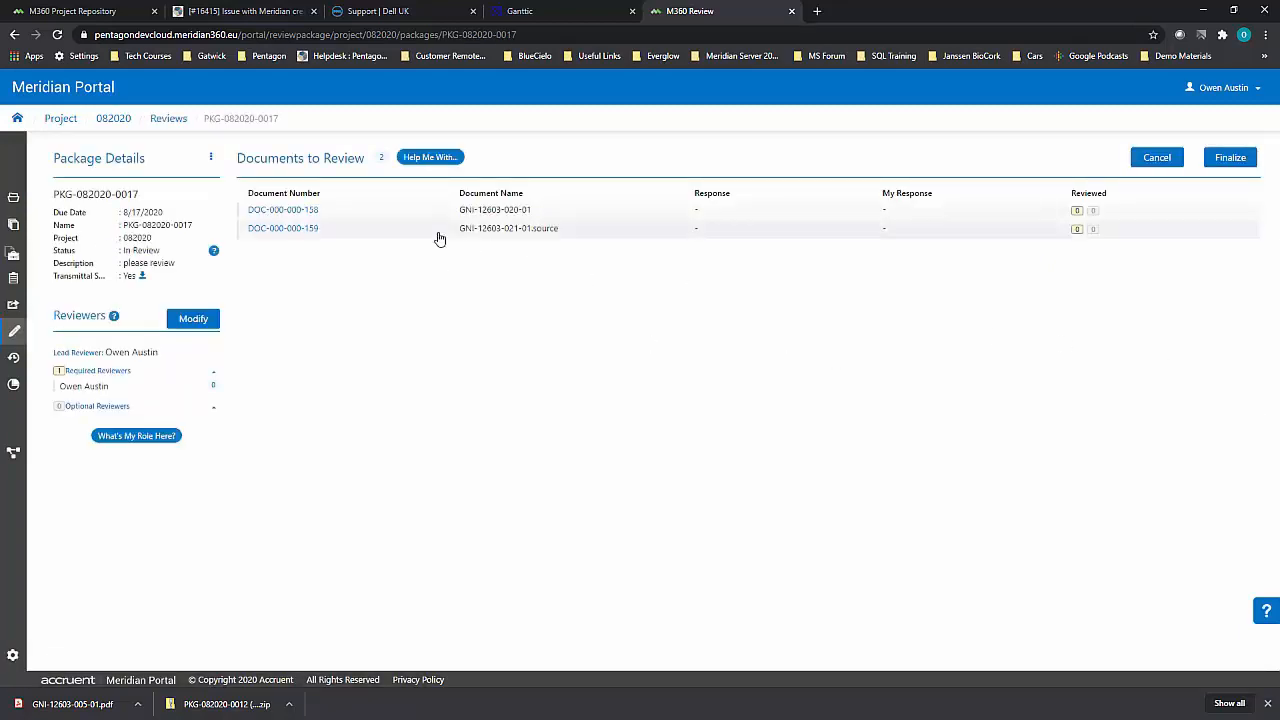
click(287, 211)
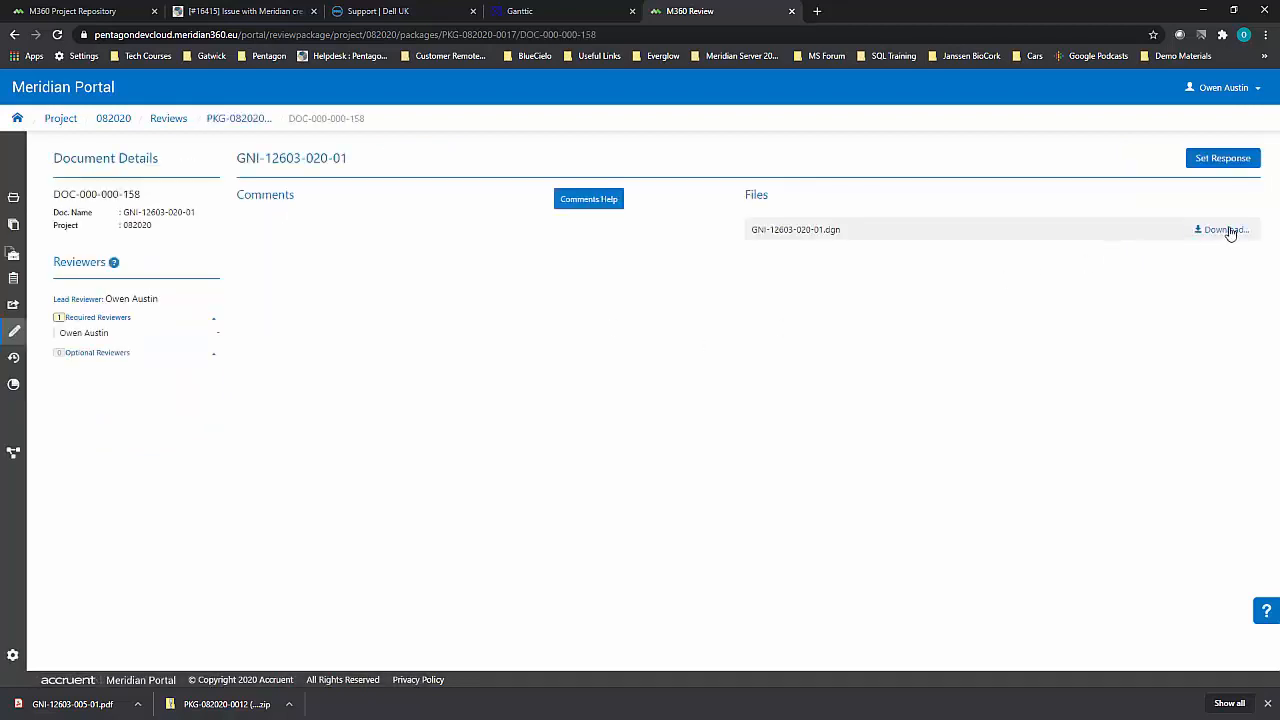
click(585, 201)
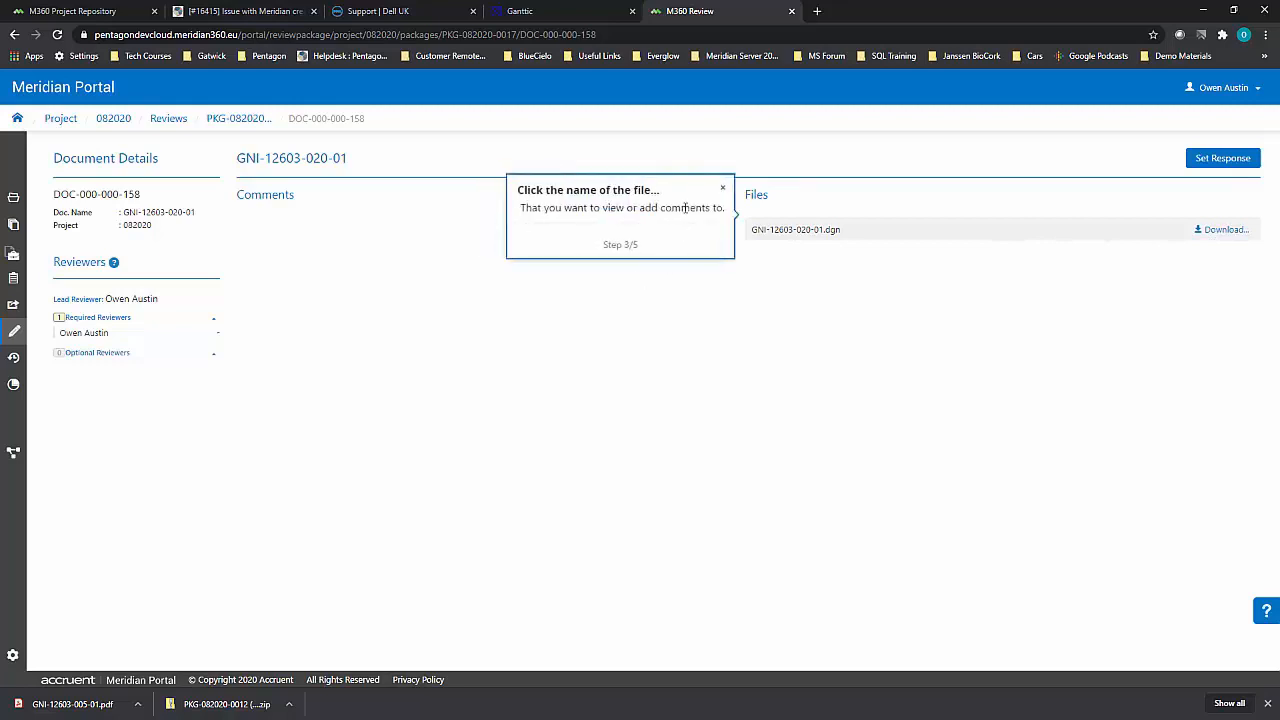
click(719, 187)
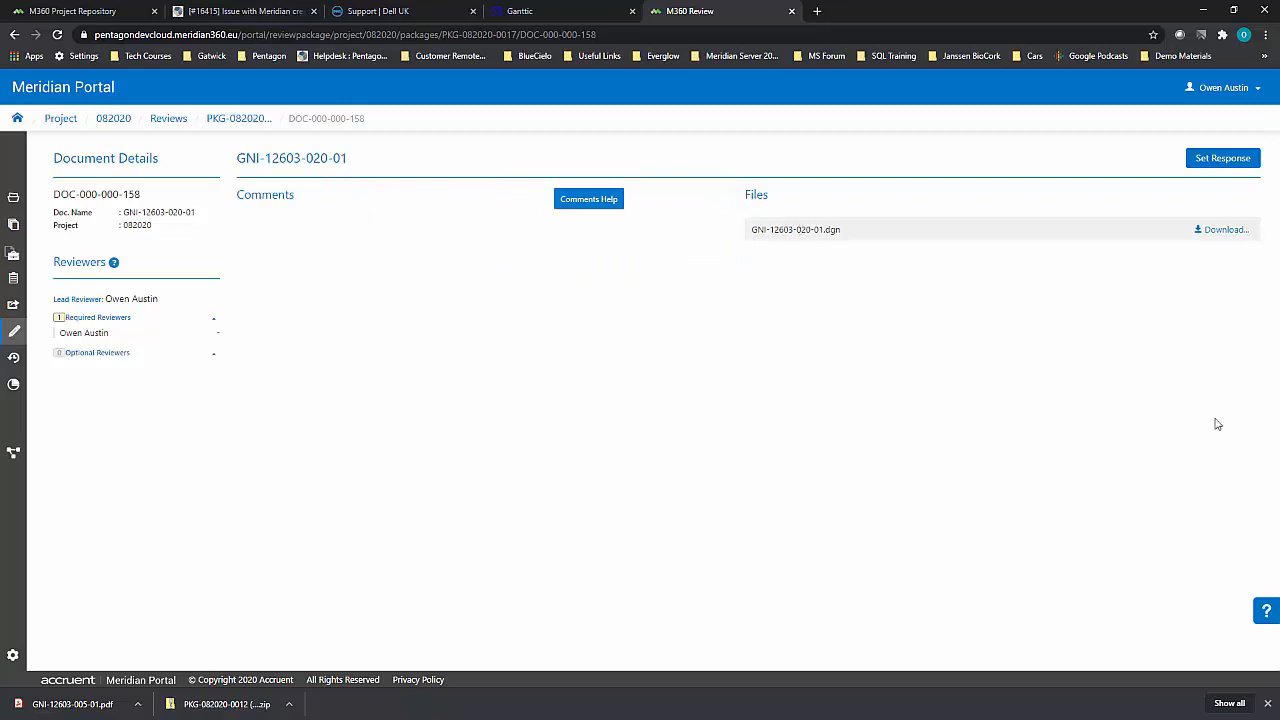
Set the review response for document DOC-000-000-158 to Reviewed / No comments and return to its package.
click(1222, 158)
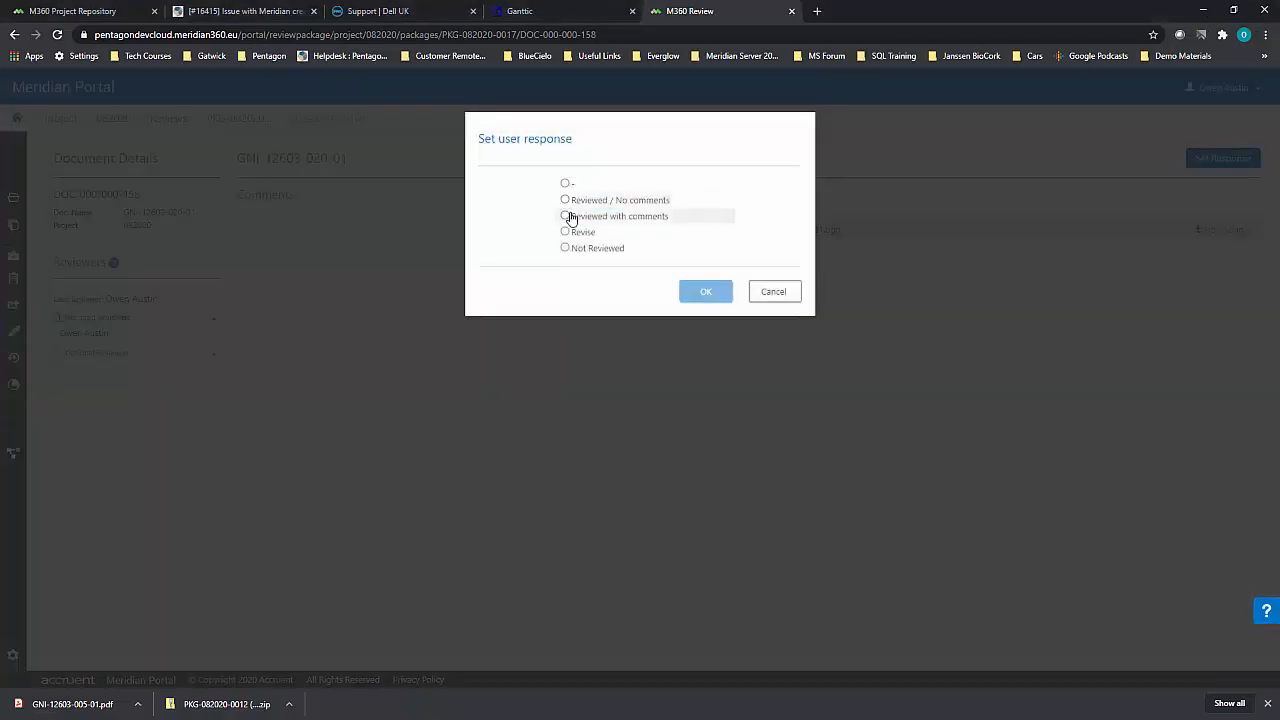
click(566, 216)
click(566, 200)
click(705, 291)
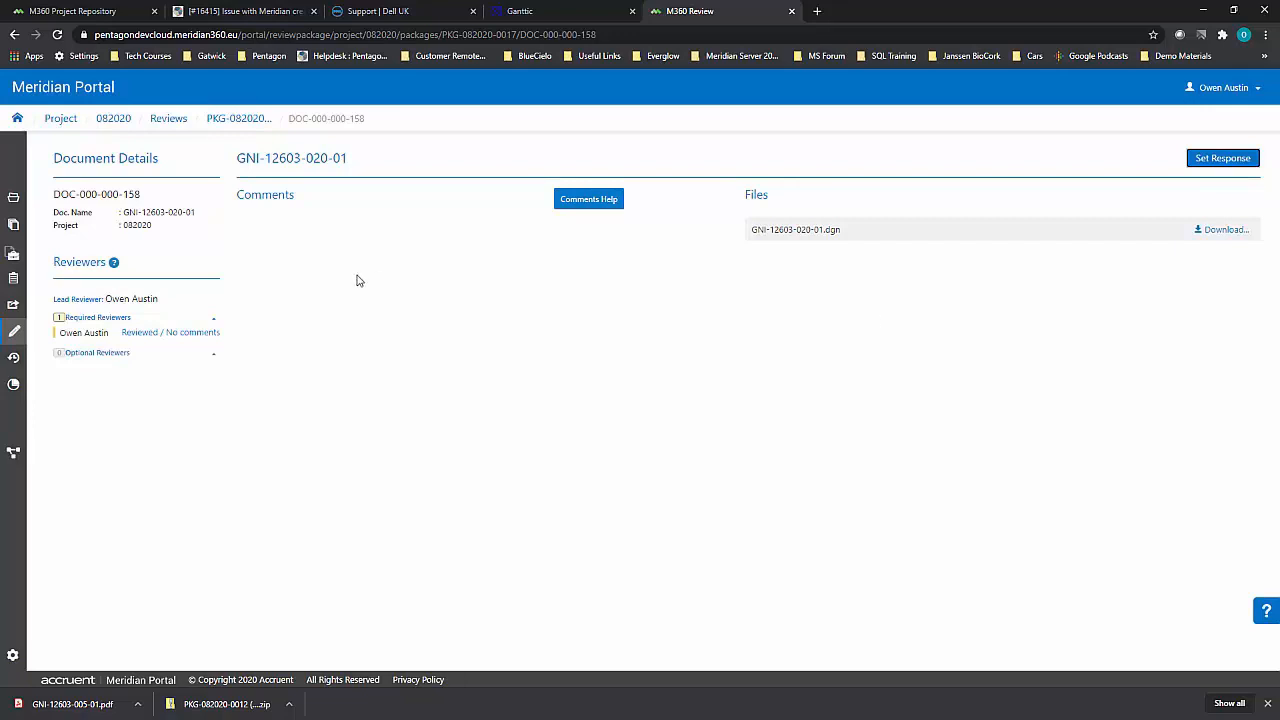
click(1202, 160)
click(698, 293)
click(248, 119)
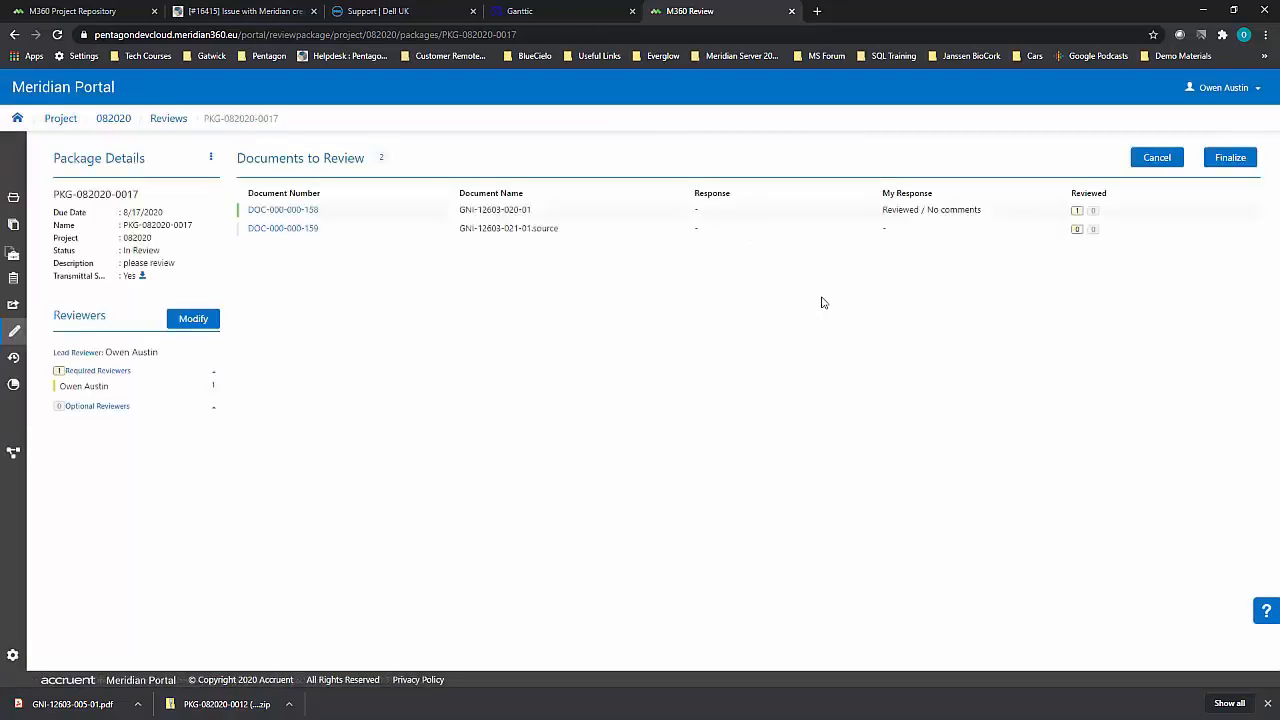
Open document DOC-000-000-159 in the review package and set its response to Reviewed / No comments.
click(305, 227)
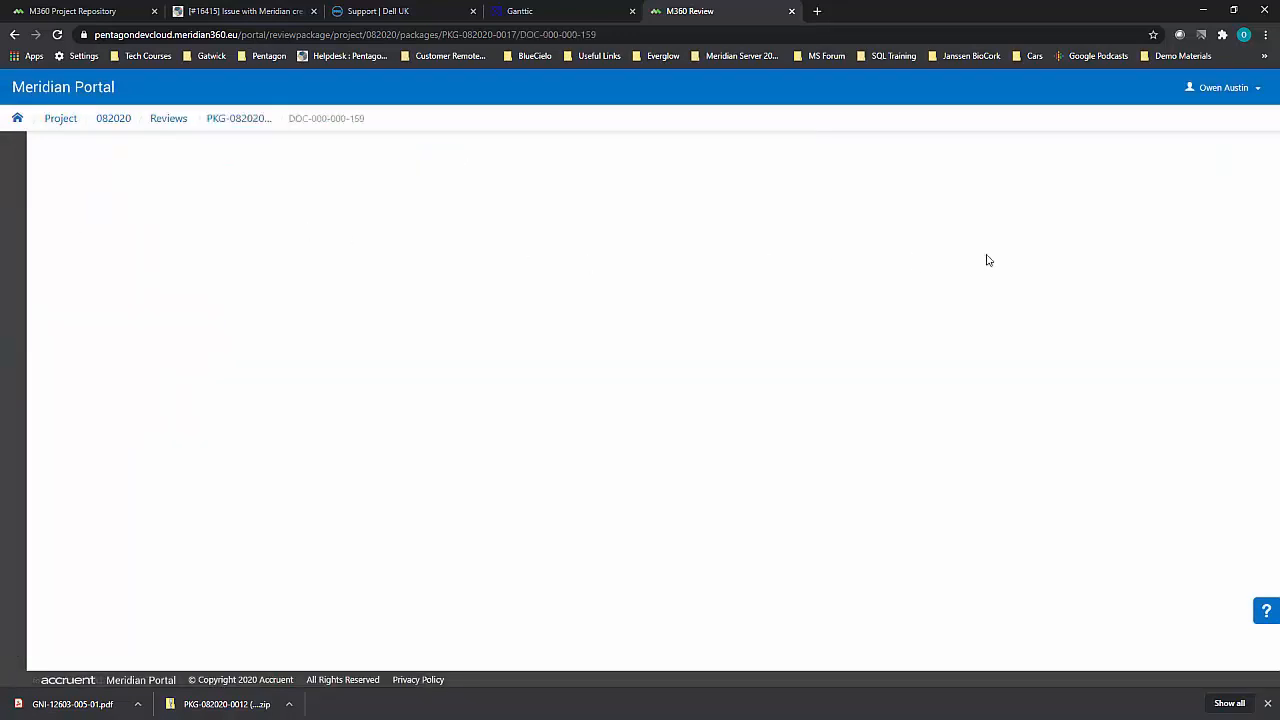
click(1219, 161)
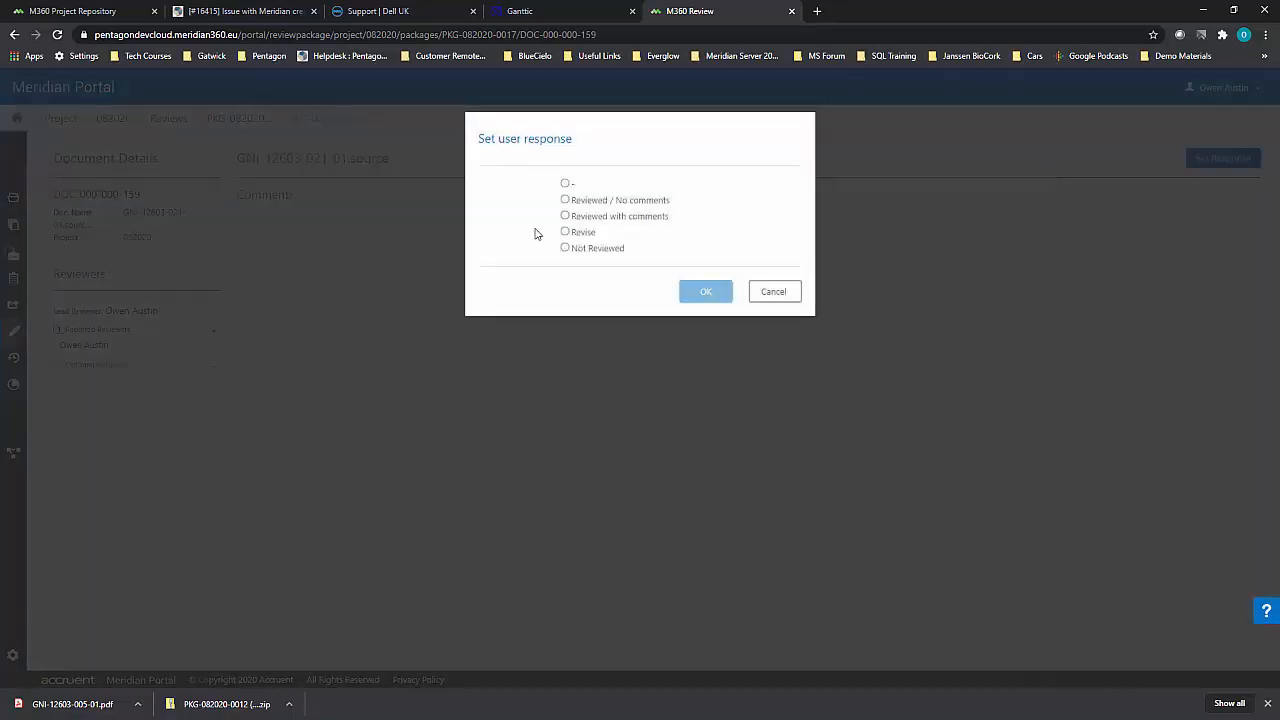
click(583, 202)
click(700, 291)
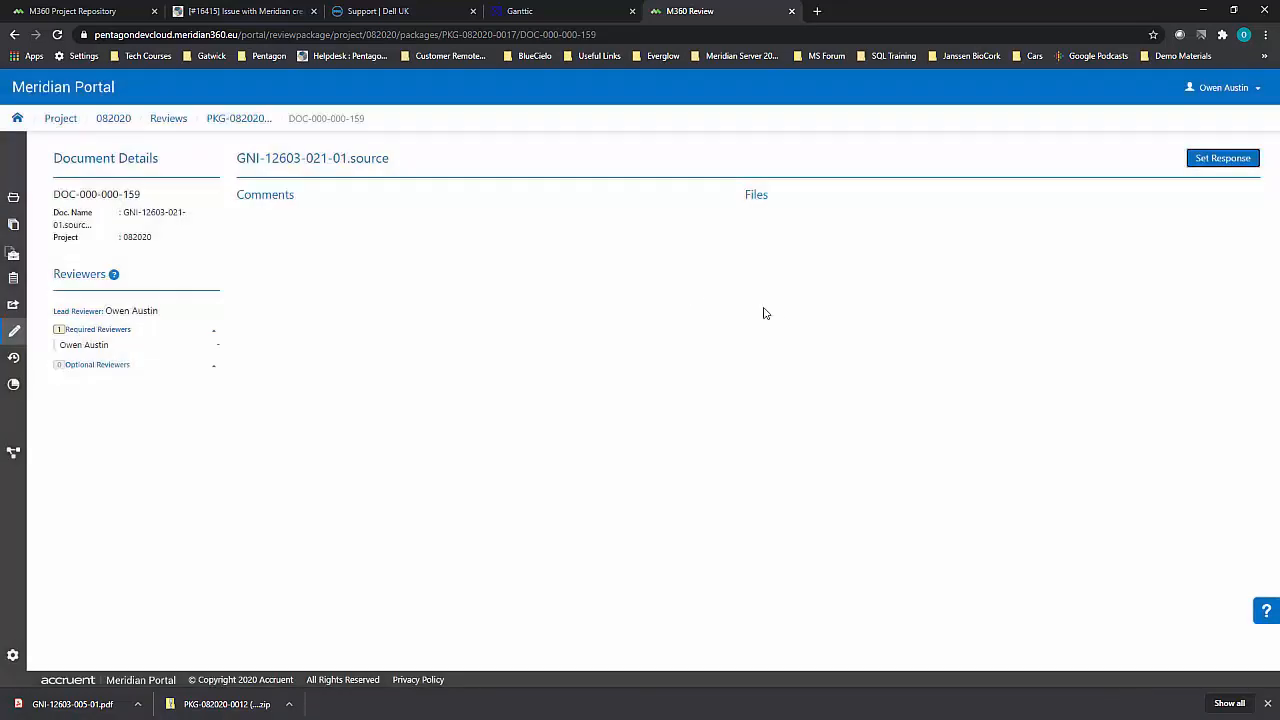
click(226, 122)
click(1231, 161)
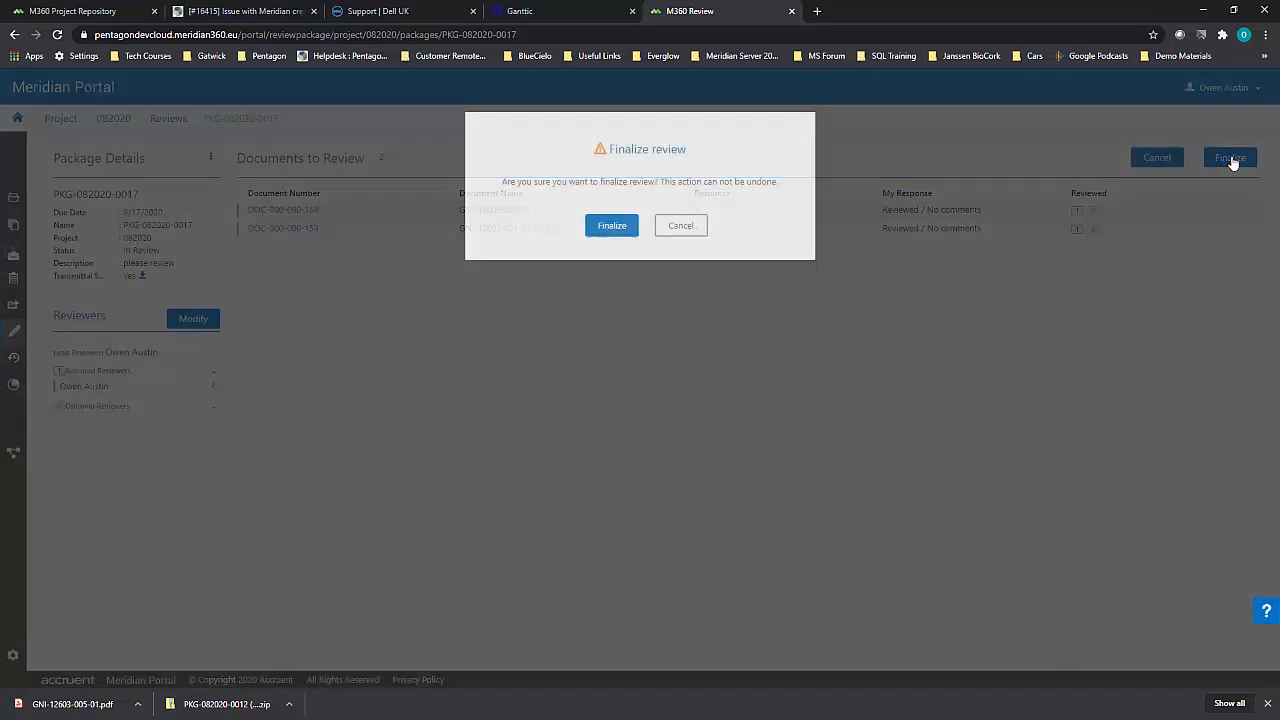
click(609, 224)
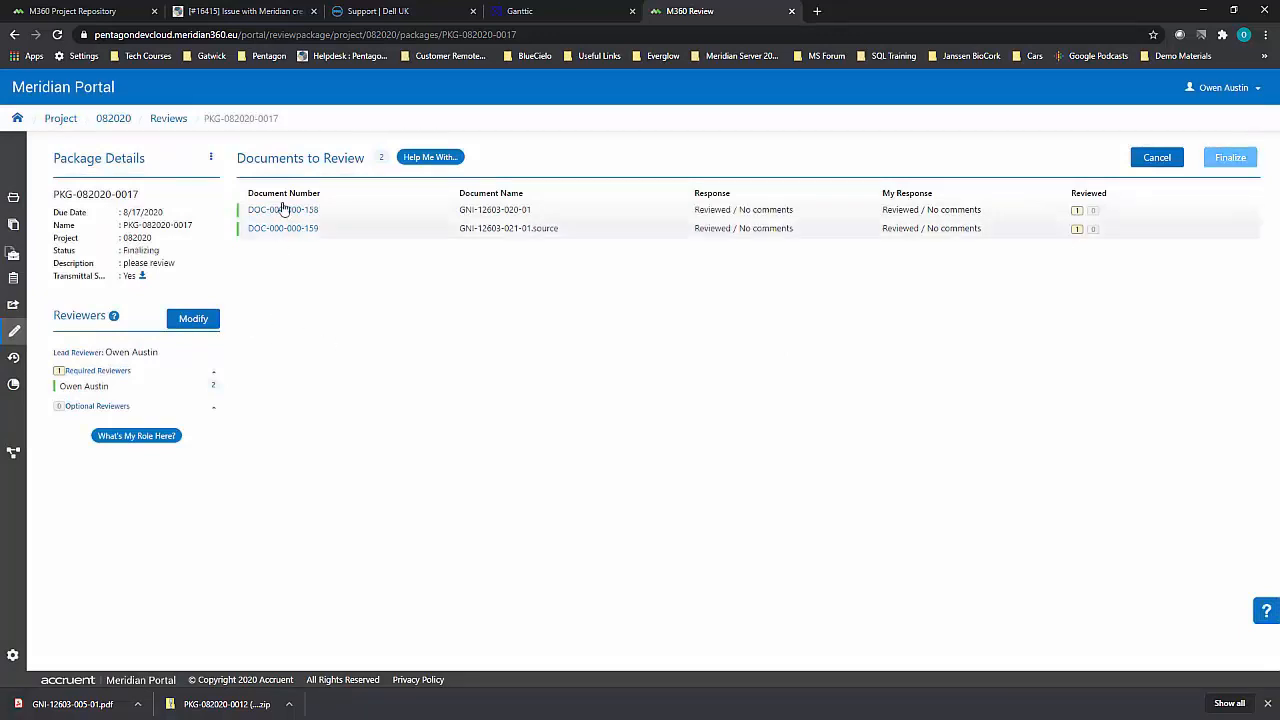
Return to the overview of project 082020 and check its documents with the For Routing status.
click(162, 124)
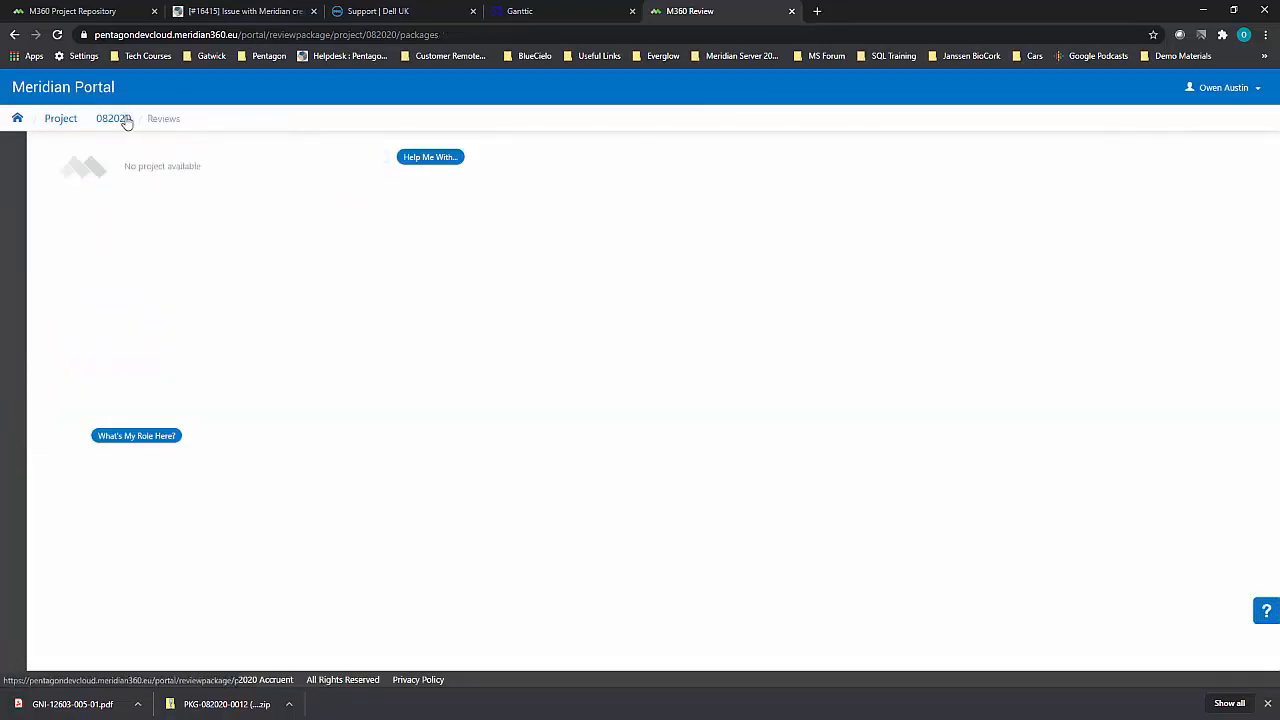
click(124, 120)
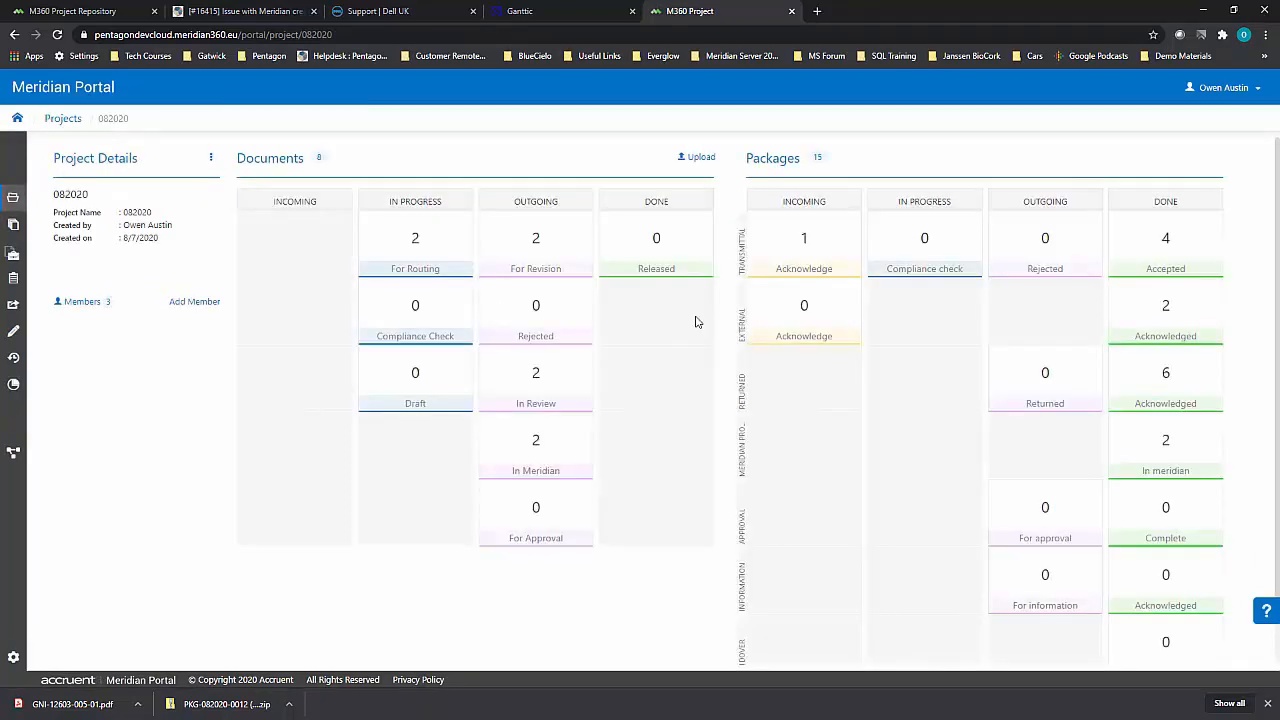
click(424, 264)
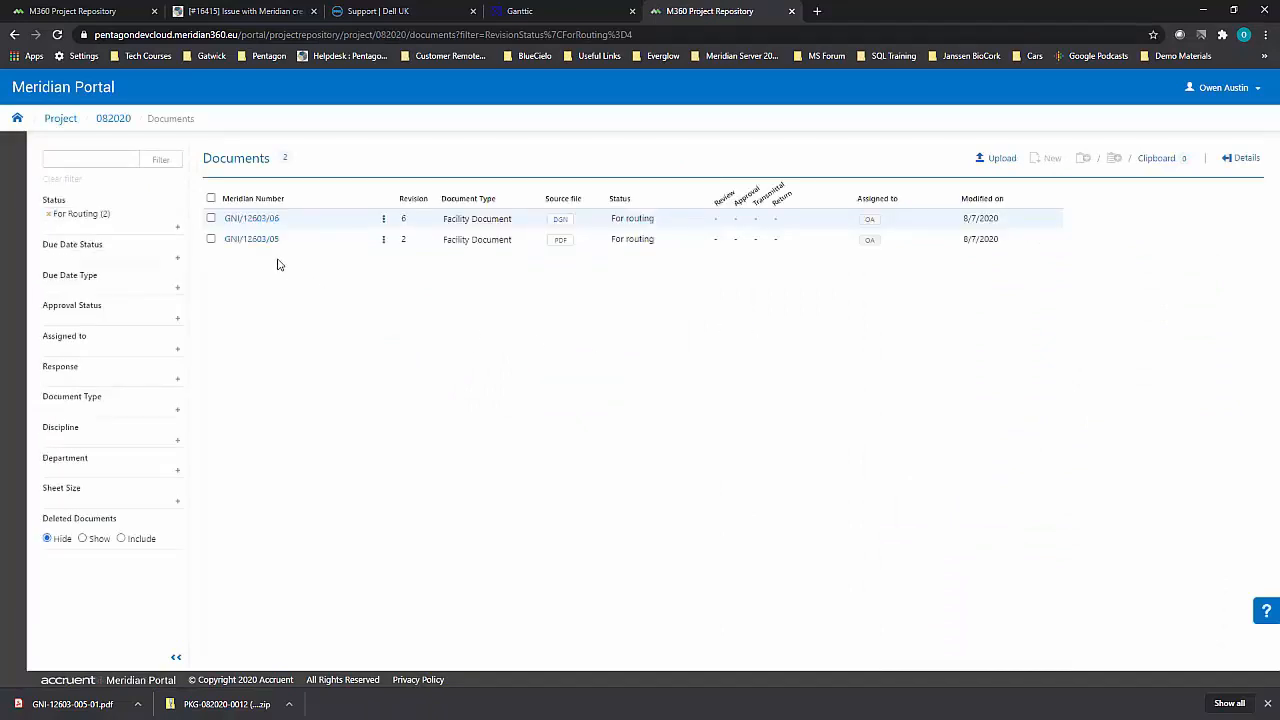
click(14, 34)
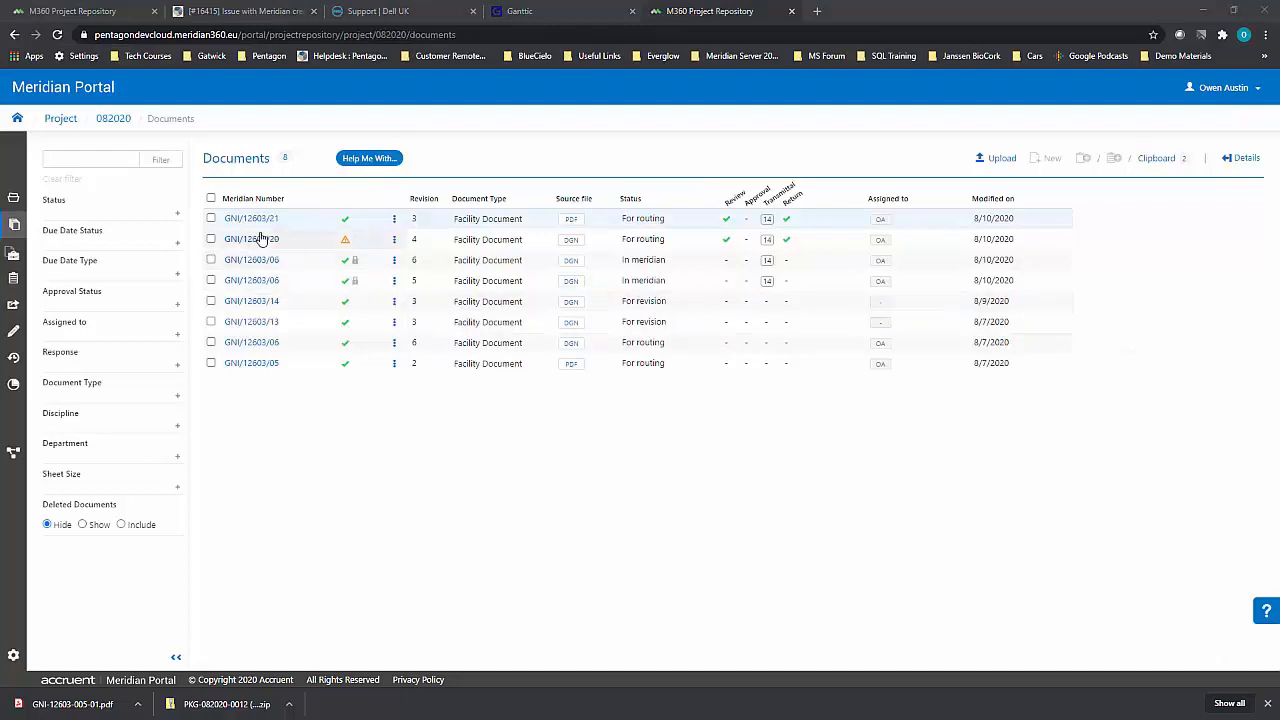
Place documents GNI/12603/21 and GNI/12603/20 on the clipboard and open it.
click(211, 218)
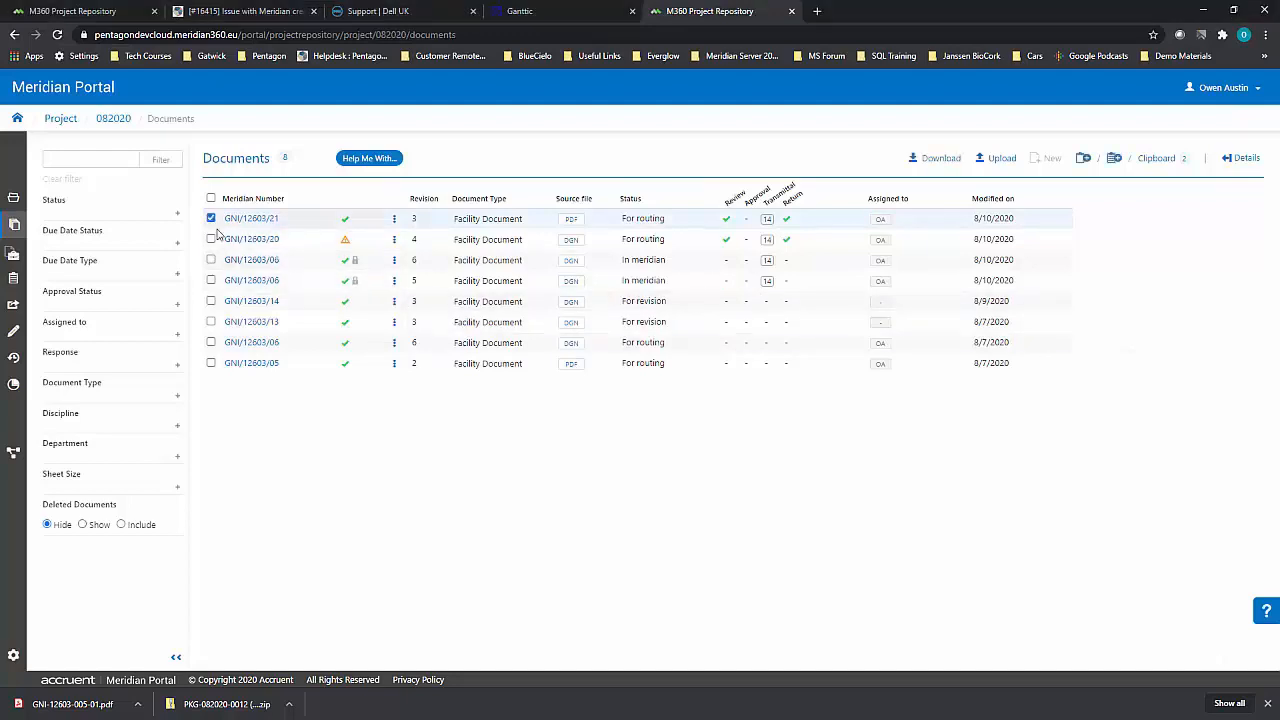
click(211, 239)
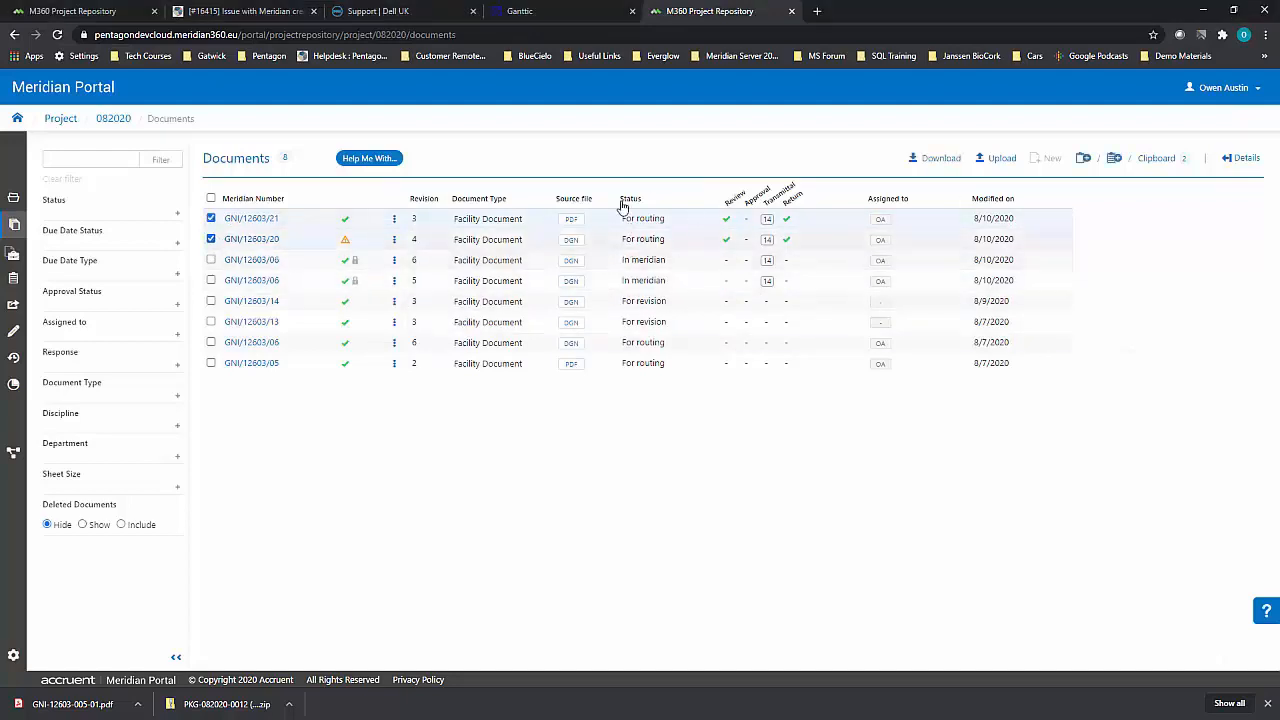
click(1160, 160)
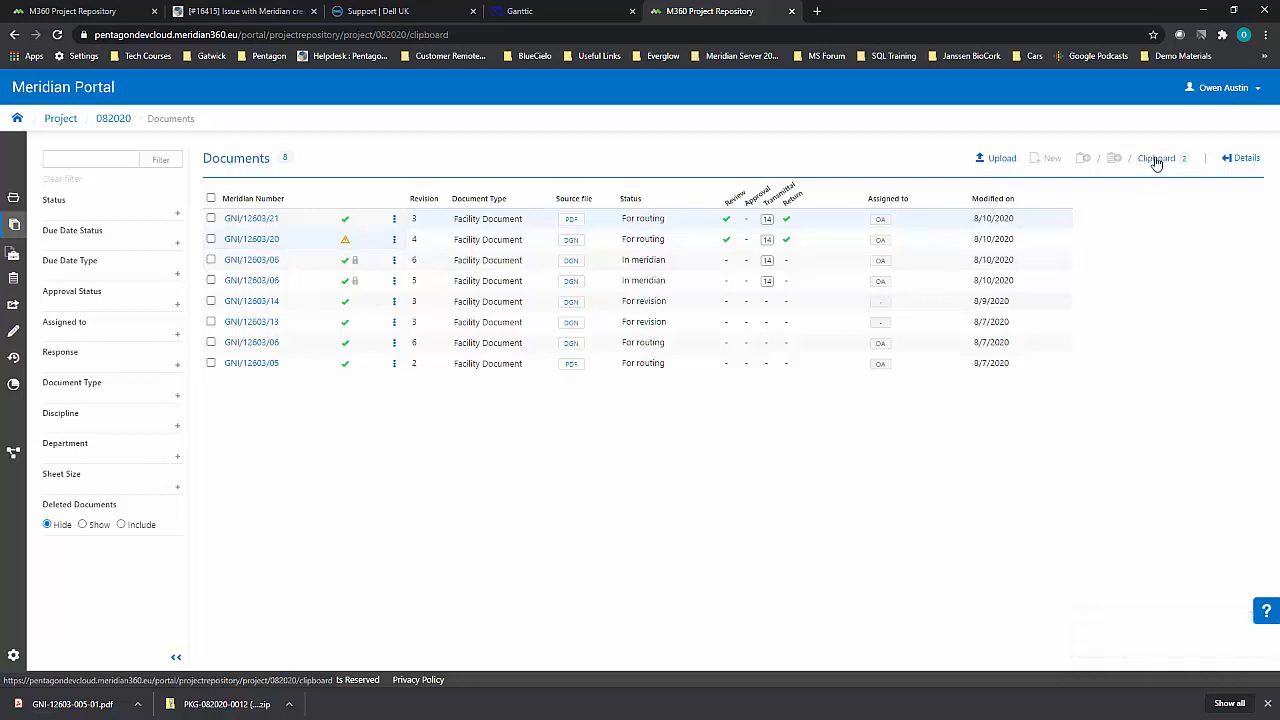
click(1155, 160)
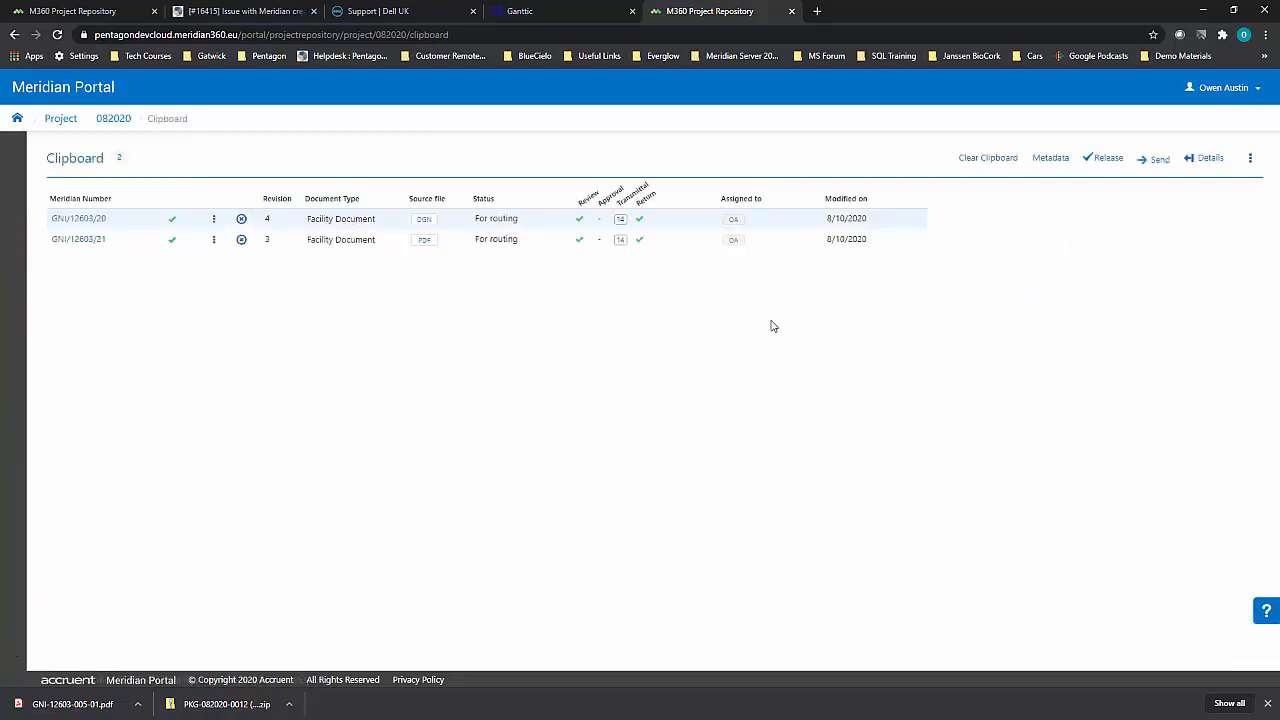
Send the clipboard documents with issue reason To Meridian and the description "documents updated as requested.".
click(1160, 160)
click(740, 176)
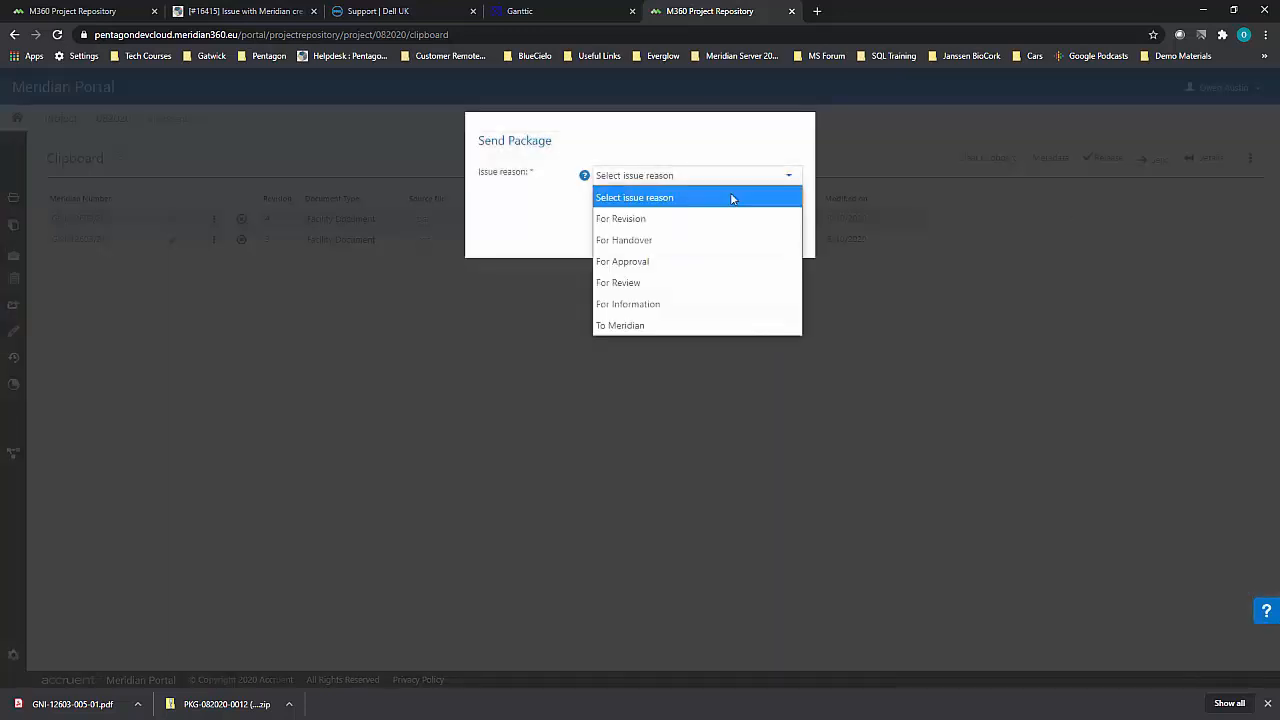
click(666, 323)
click(645, 238)
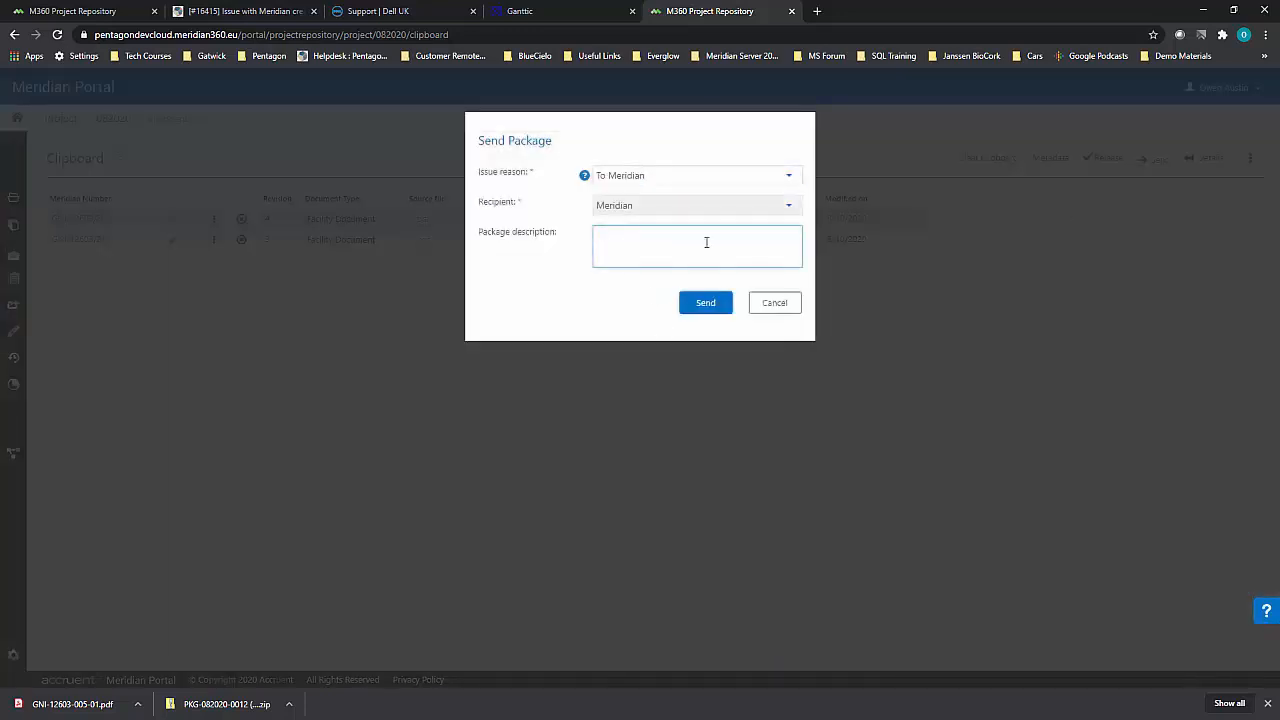
text(docuiments updated as requested.)
click(707, 302)
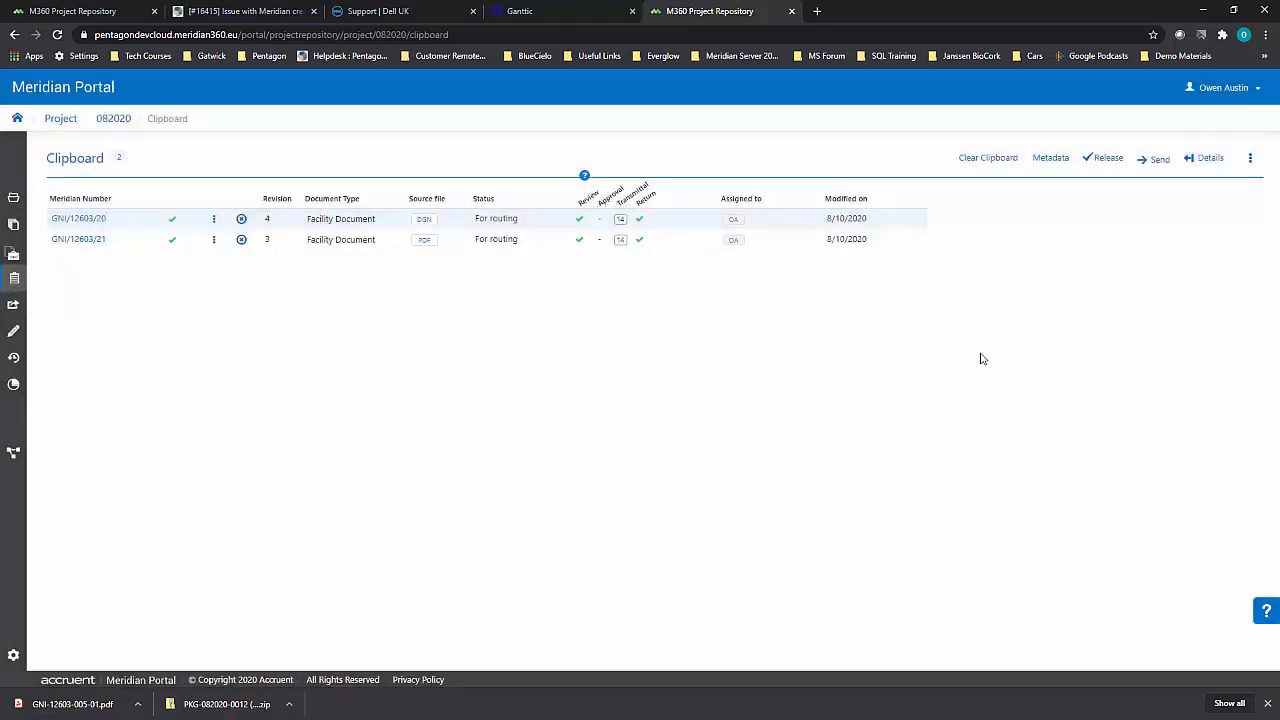